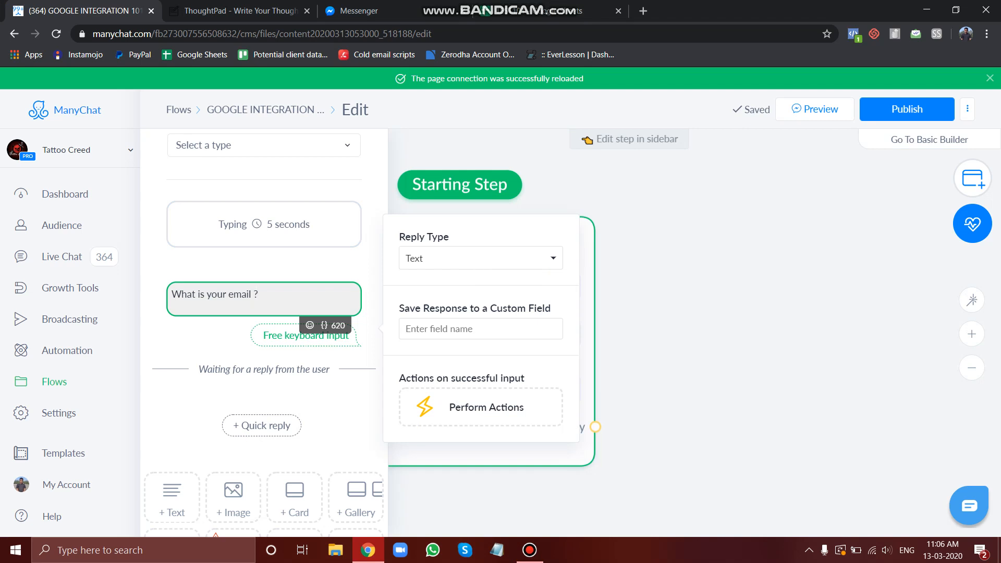
Set the reply type of the email question's keyboard input to Email
left_click(481, 258)
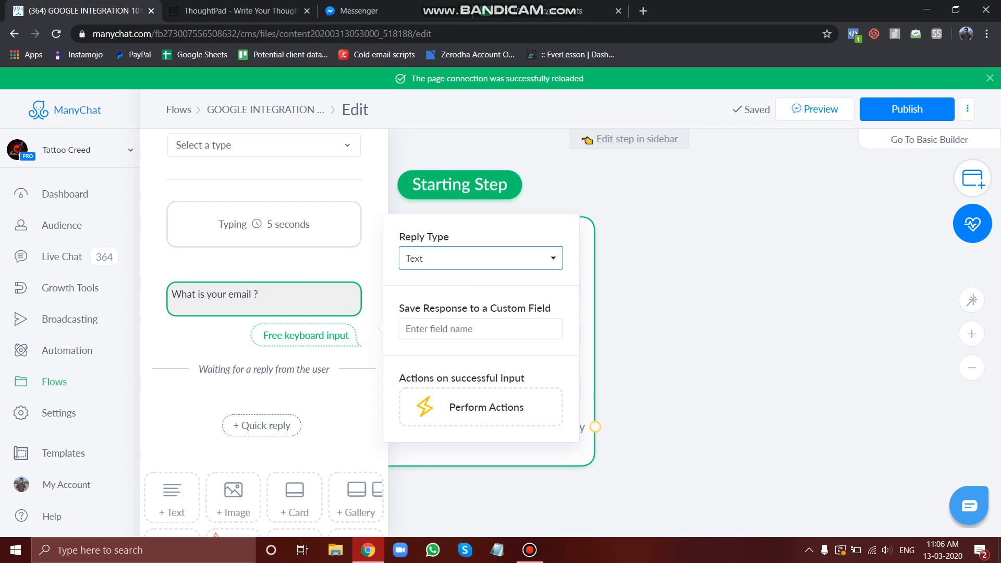
left_click(480, 258)
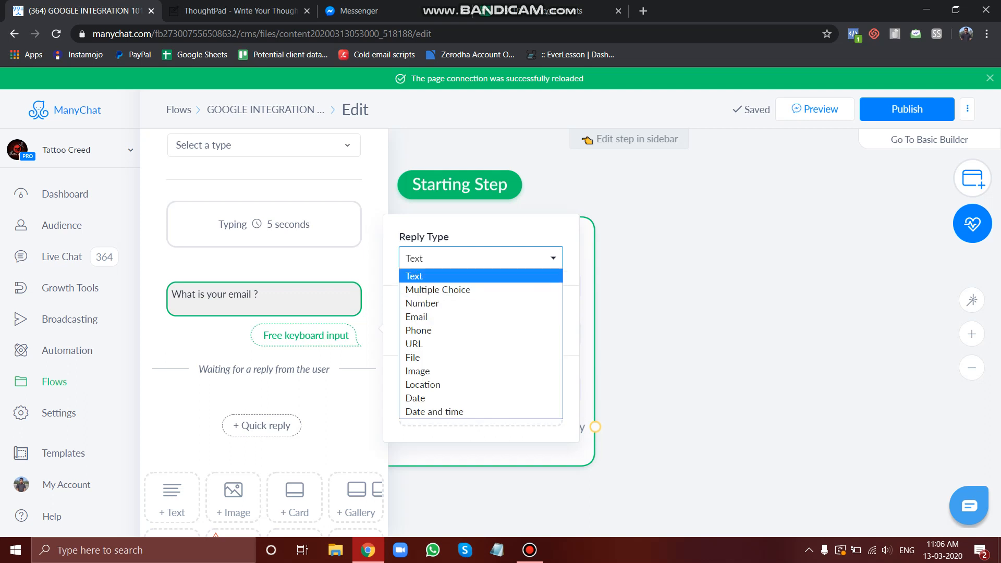
key("Return")
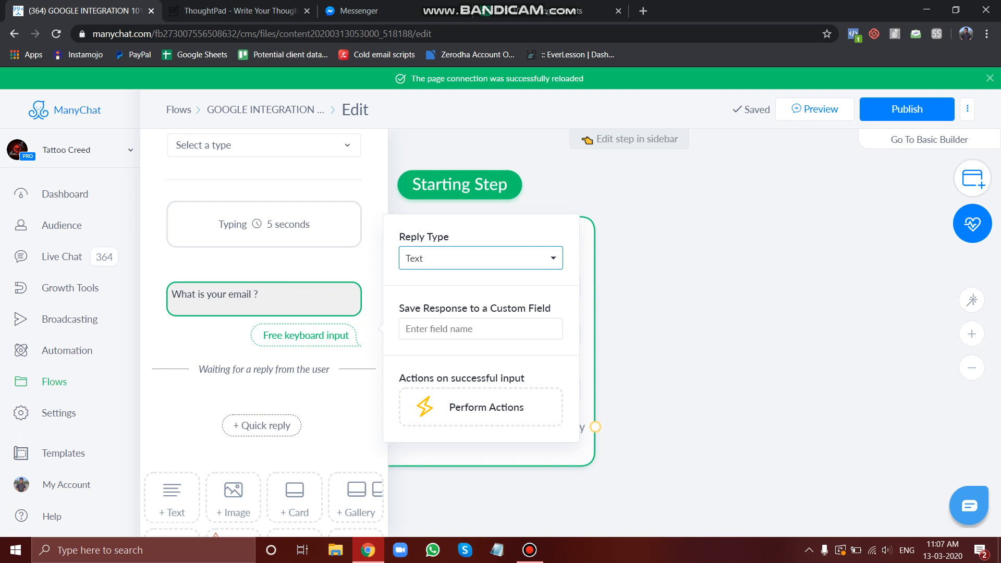
left_click(481, 258)
key("Down")
key("Down")
key("Down")
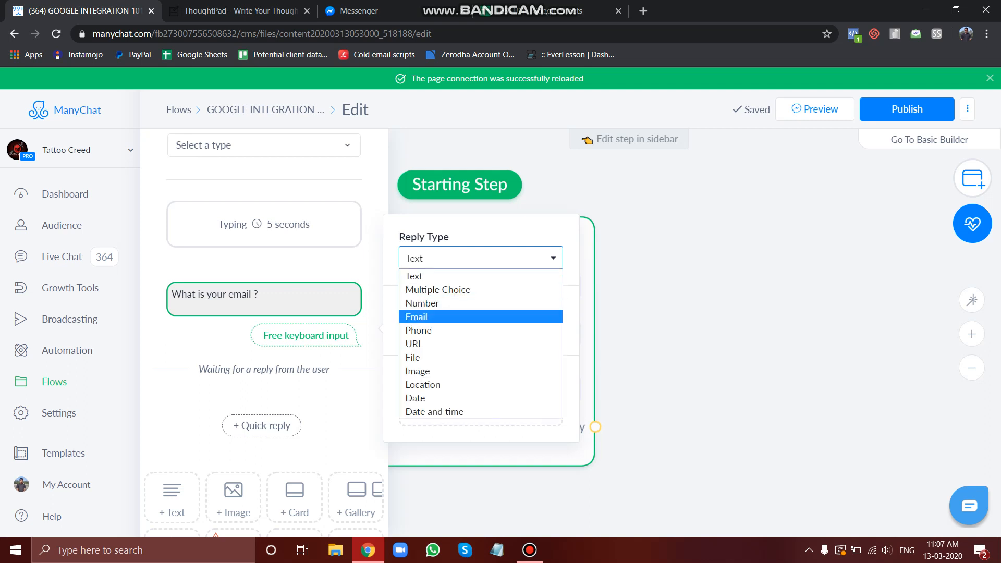
key("Return")
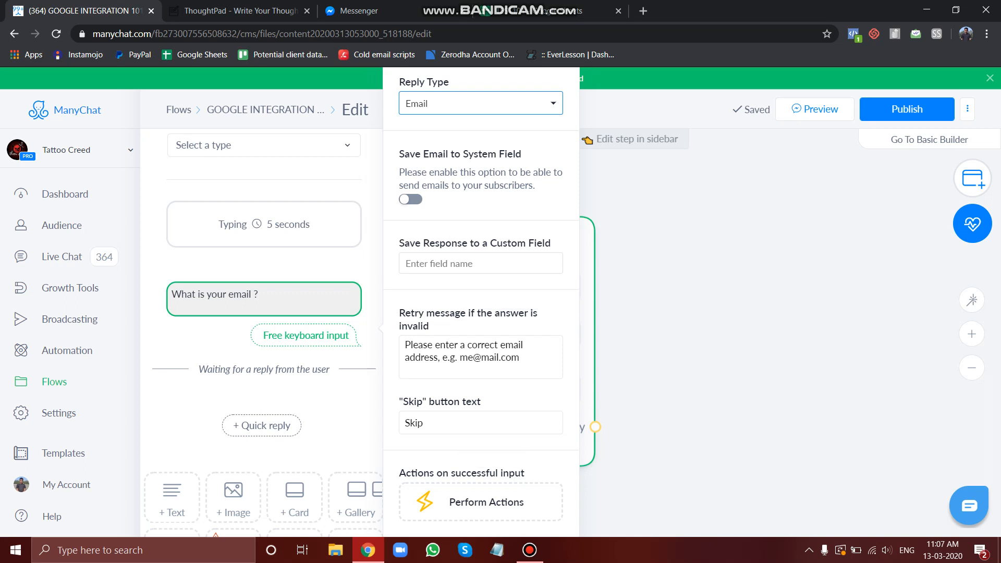
Enter Email101 as a new custom field to save the response in
left_click(481, 422)
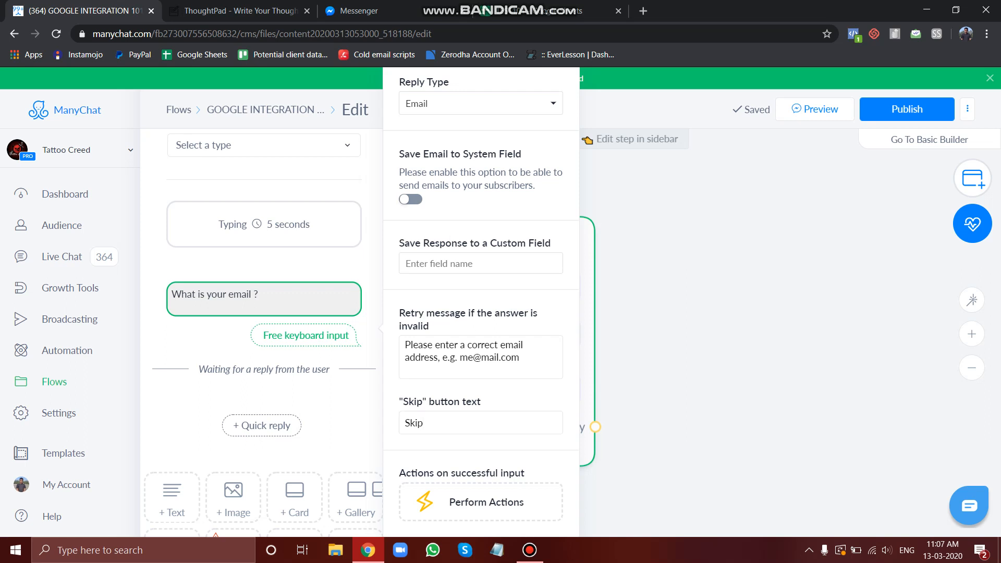
left_click(481, 263)
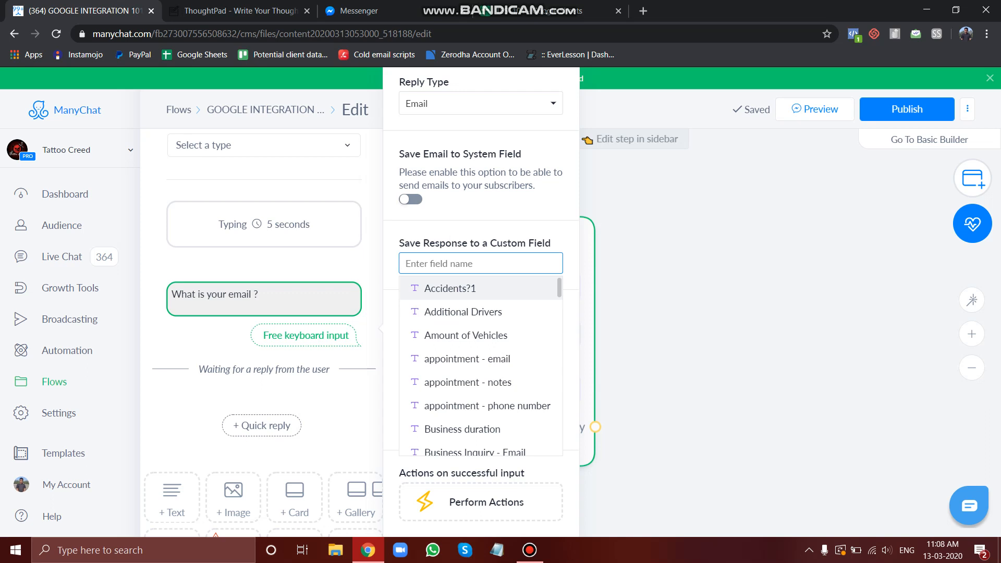
type("Email101")
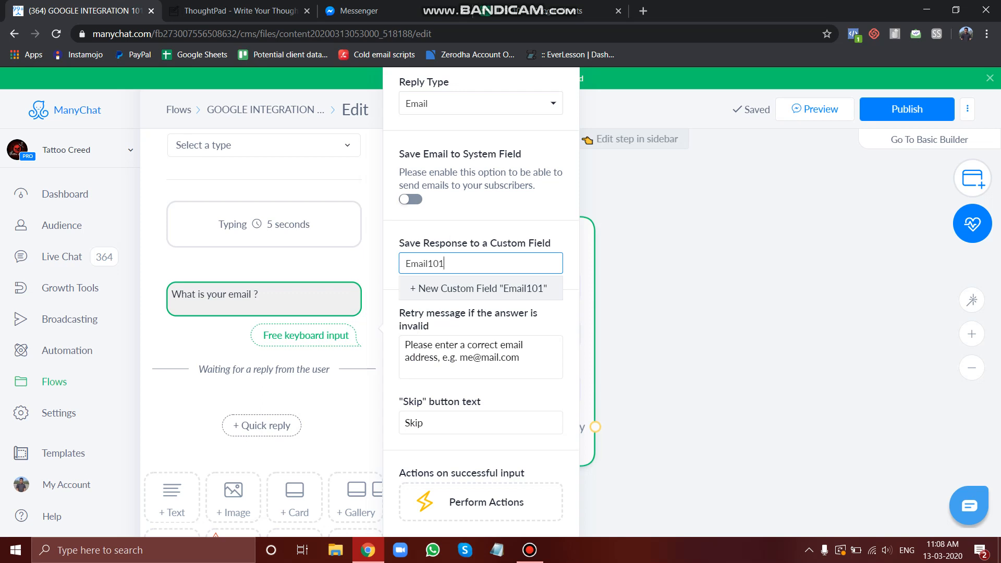
key("Return")
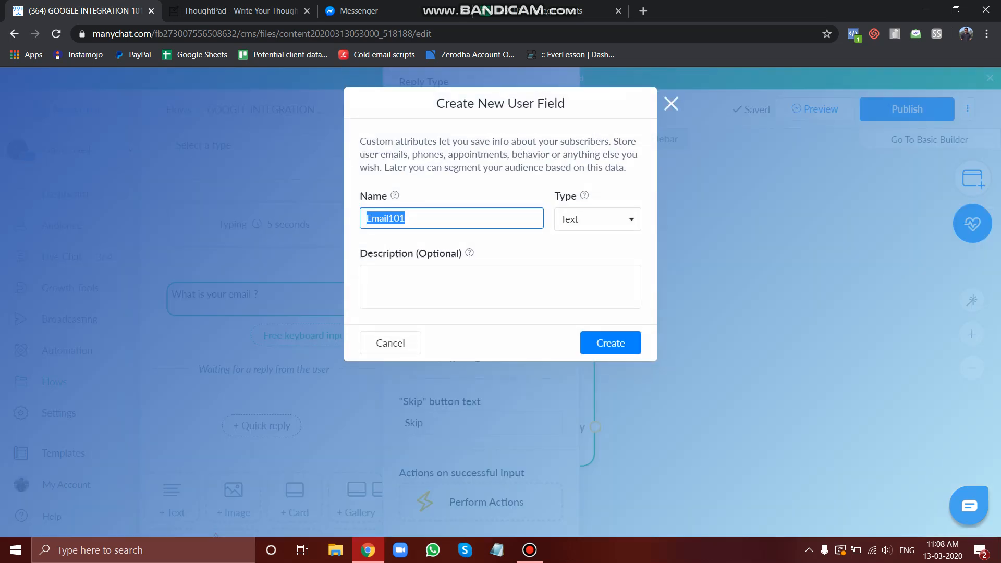
Create the Email101 field as Text with description 'This is email custom field' and assign it to the response
left_click(597, 220)
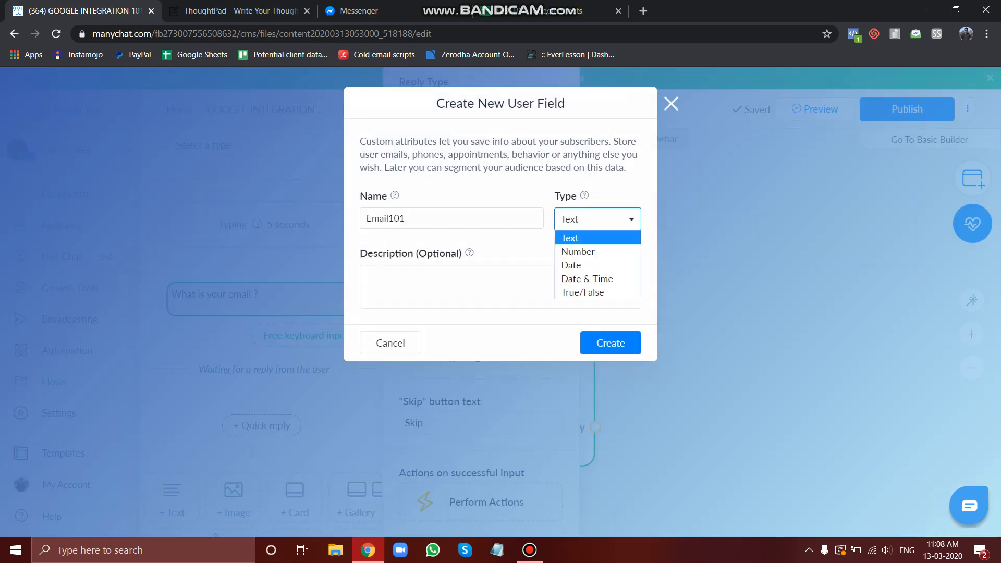
key("Up")
key("Up")
key("Up")
key("Return")
key("Tab")
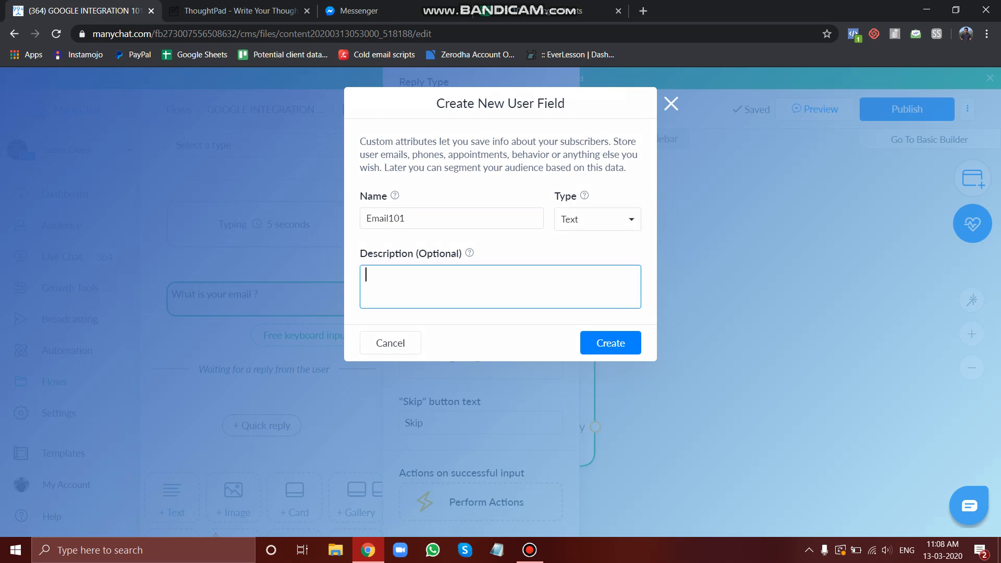
type("This")
type("is email custom field")
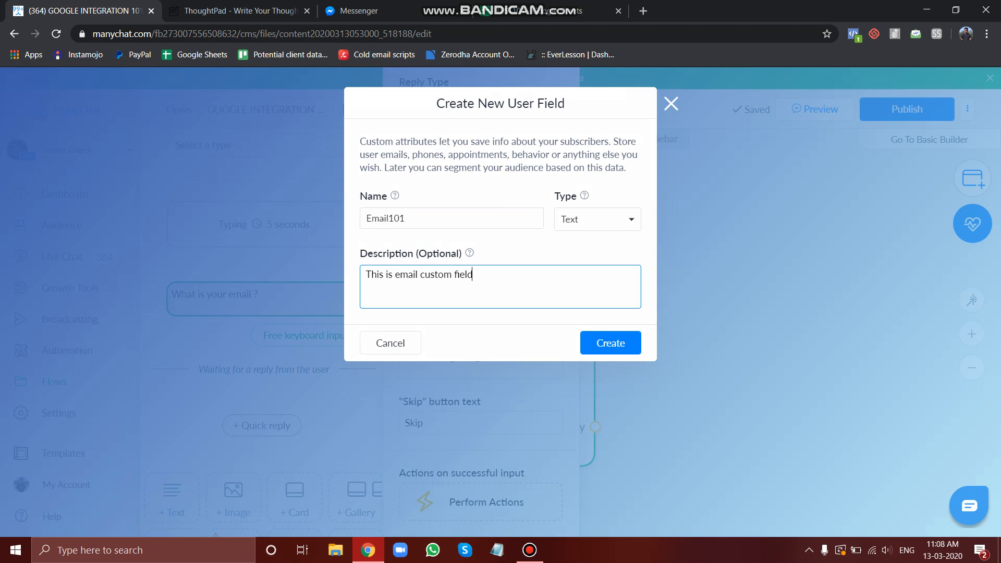
left_click(610, 342)
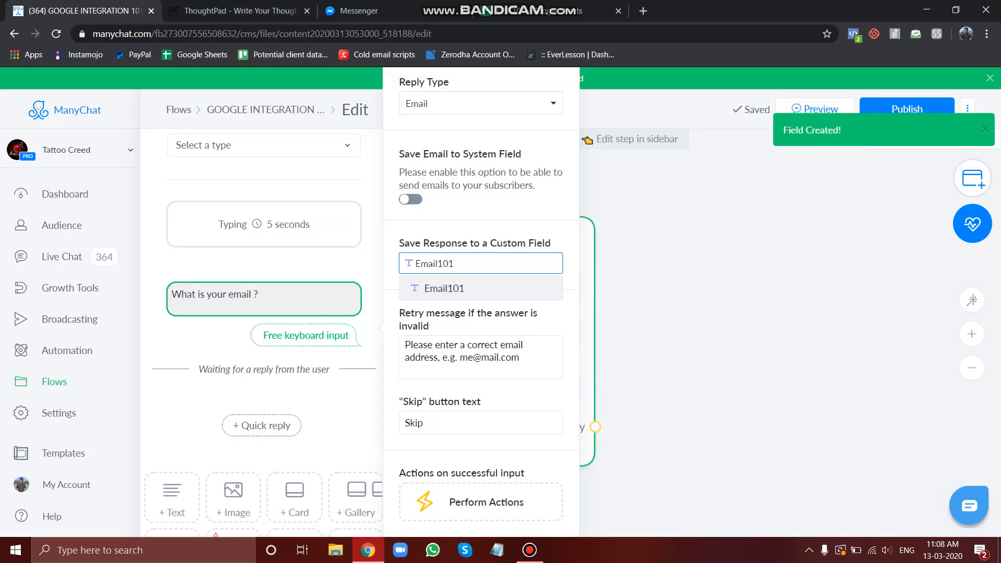
left_click(444, 288)
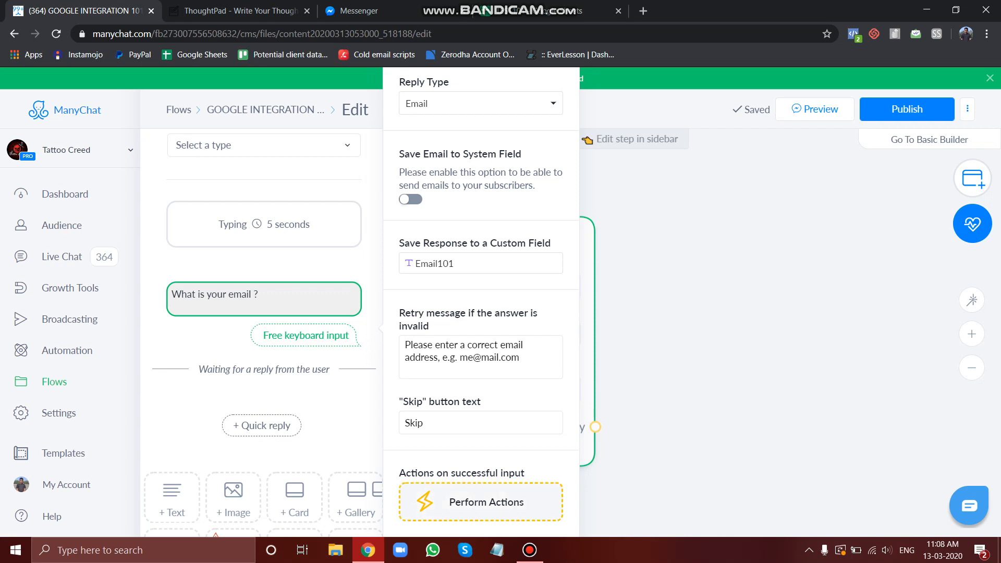
Add a Google Sheets Actions action to the action step triggered on reply
left_click(486, 502)
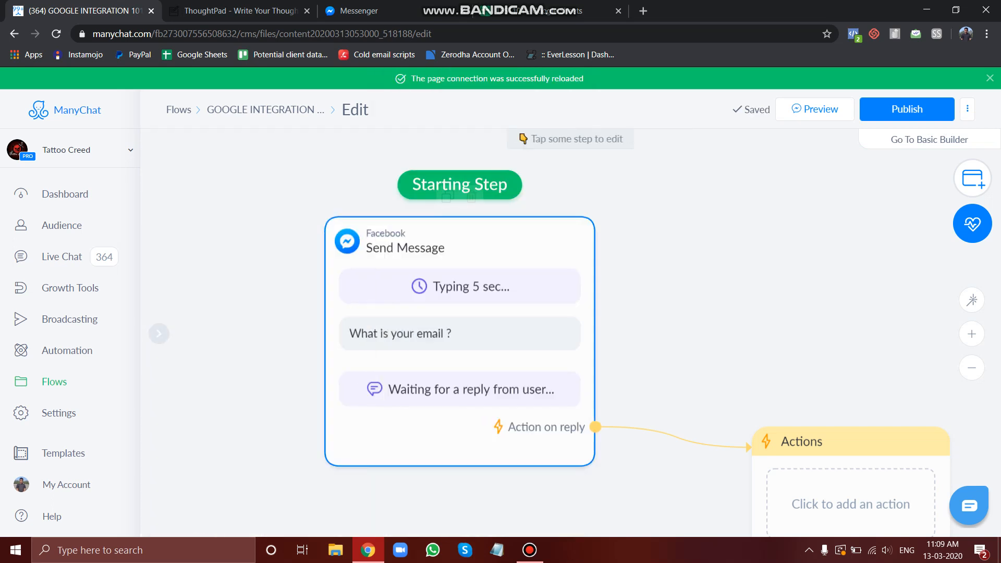
left_click_drag(443, 260, 333, 209)
left_click_drag(801, 427, 746, 271)
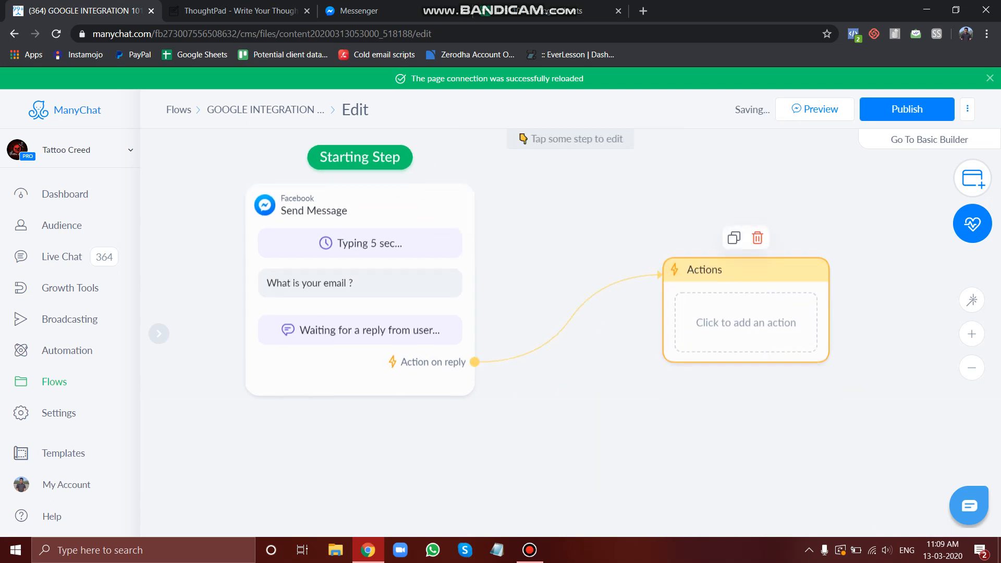
left_click(745, 271)
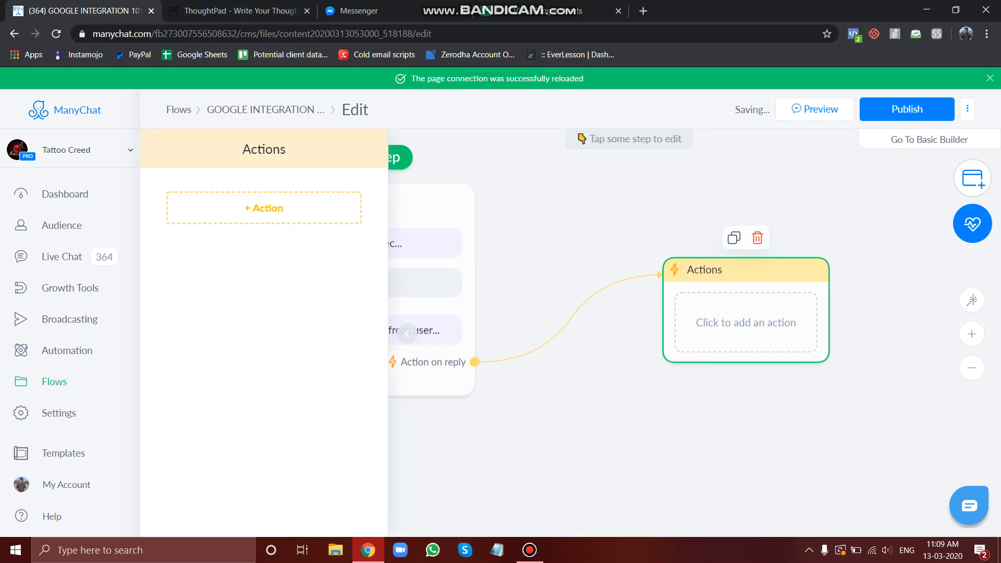
left_click(264, 208)
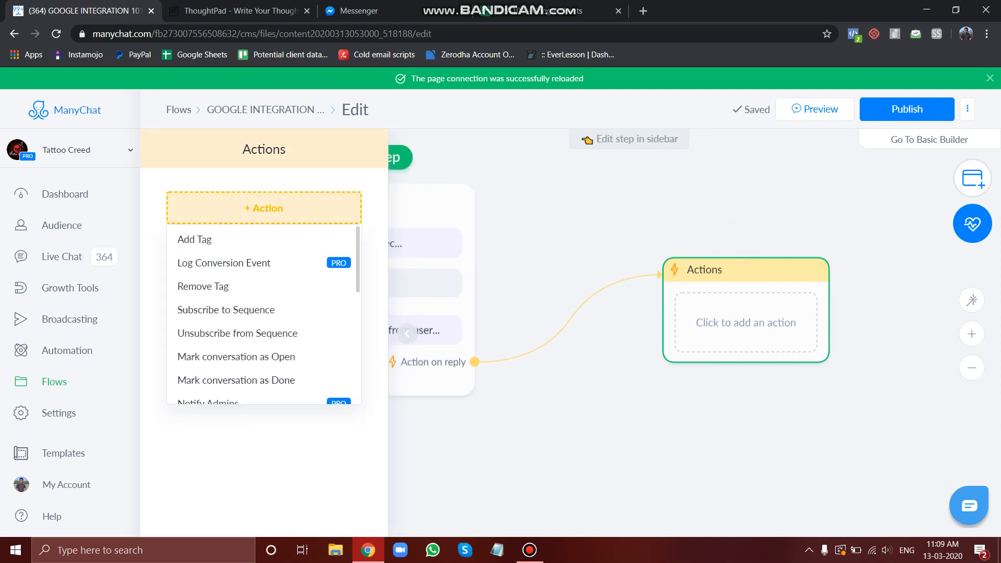
scroll(237, 357, "down", 2)
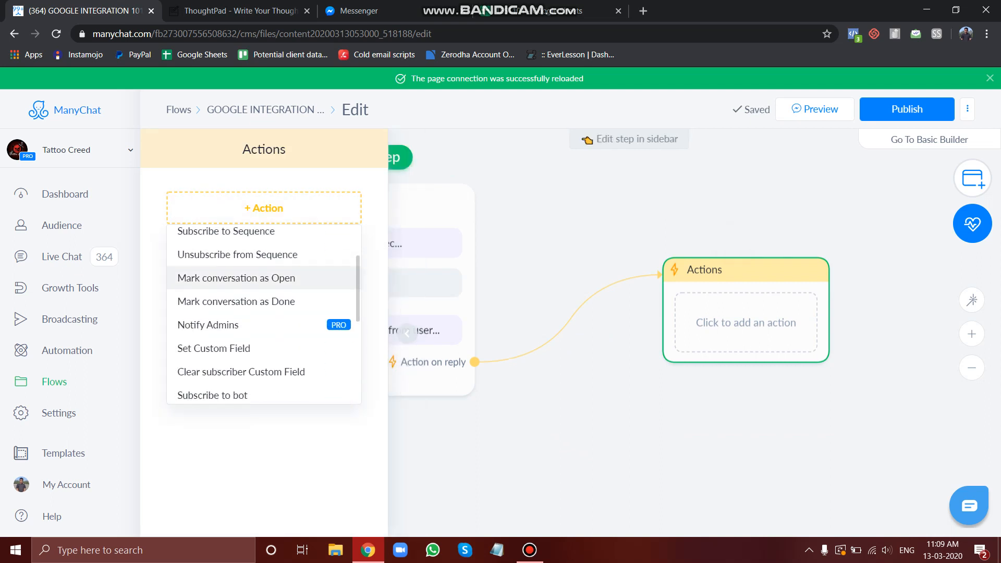
scroll(238, 302, "down", 6)
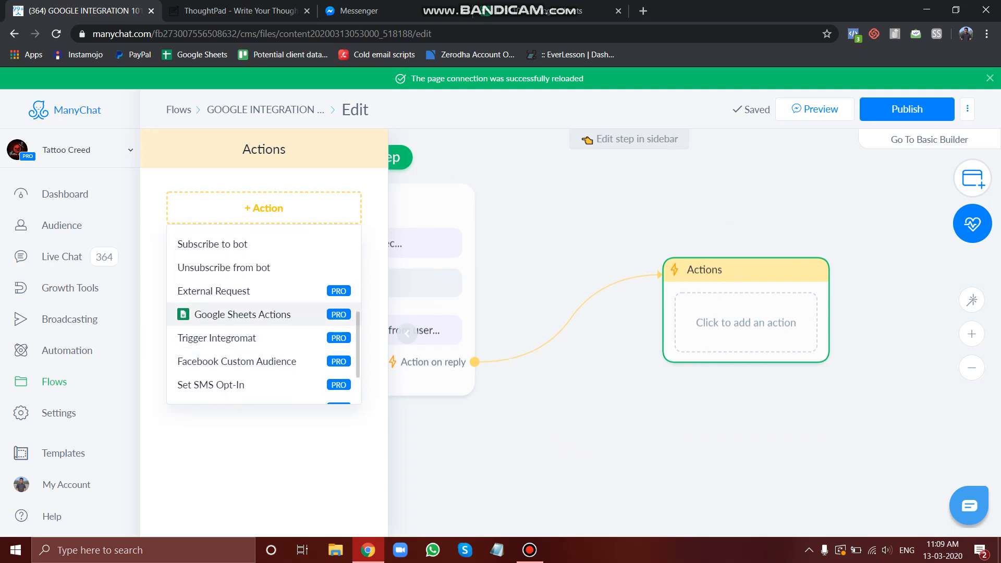
scroll(237, 302, "up", 4)
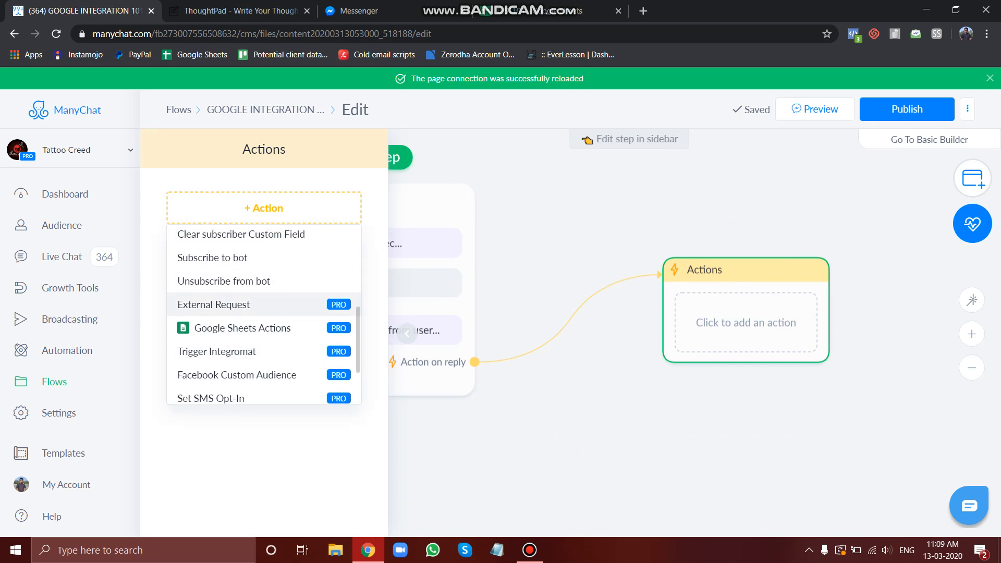
scroll(237, 302, "down", 3)
scroll(237, 261, "down", 3)
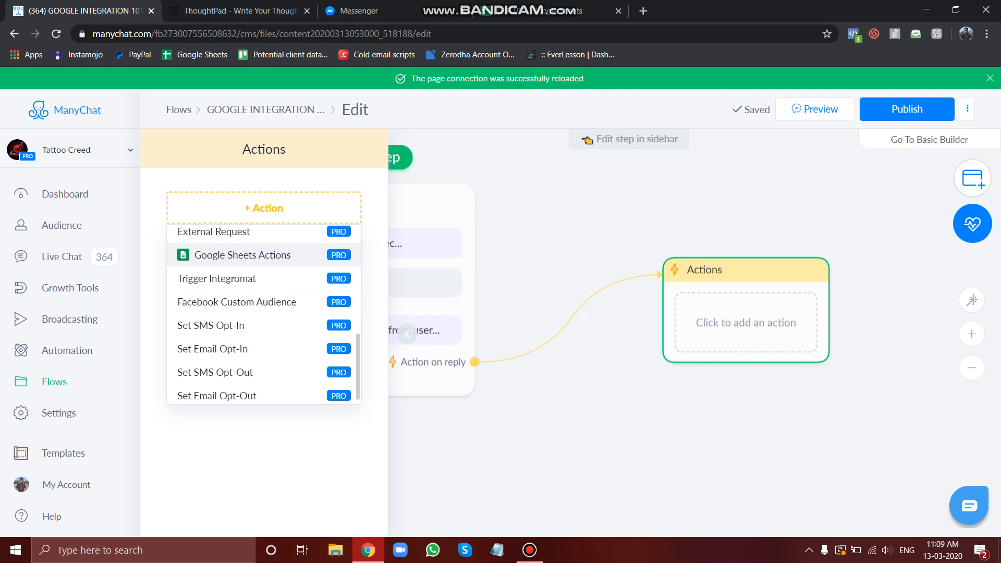
left_click(234, 255)
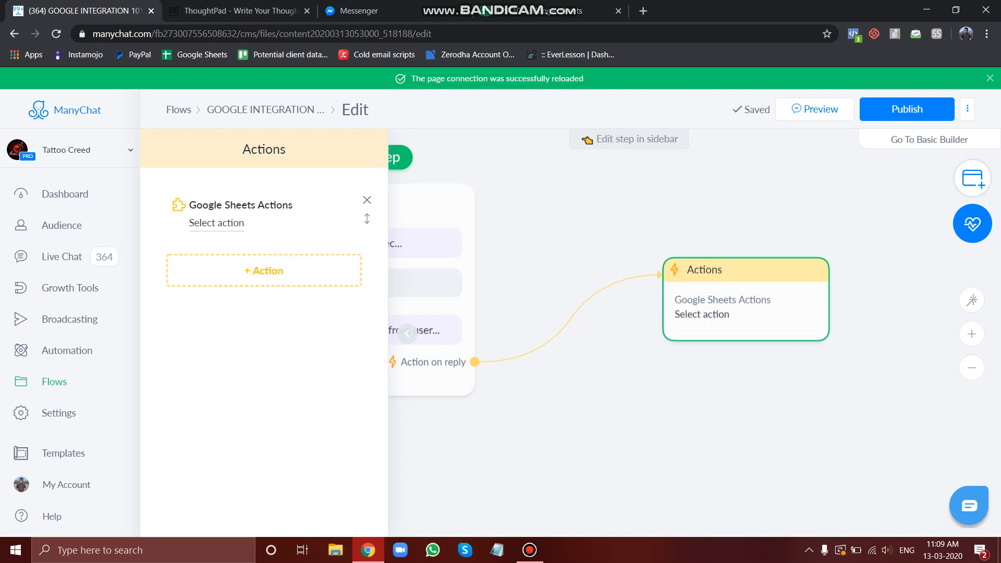
Choose the Update Row action and pick spreadsheet TEST101 with worksheet Sheet1
left_click(217, 222)
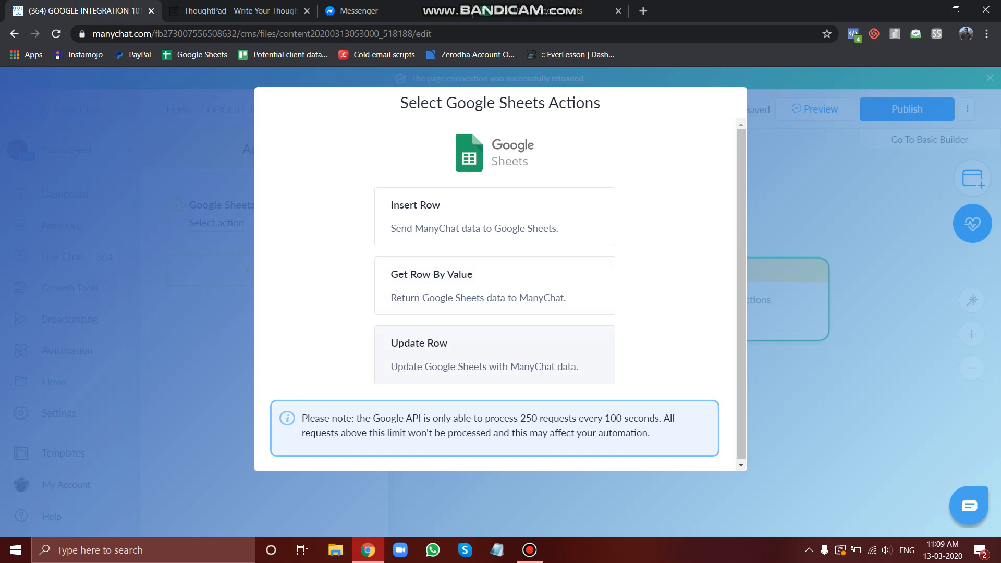
left_click(494, 354)
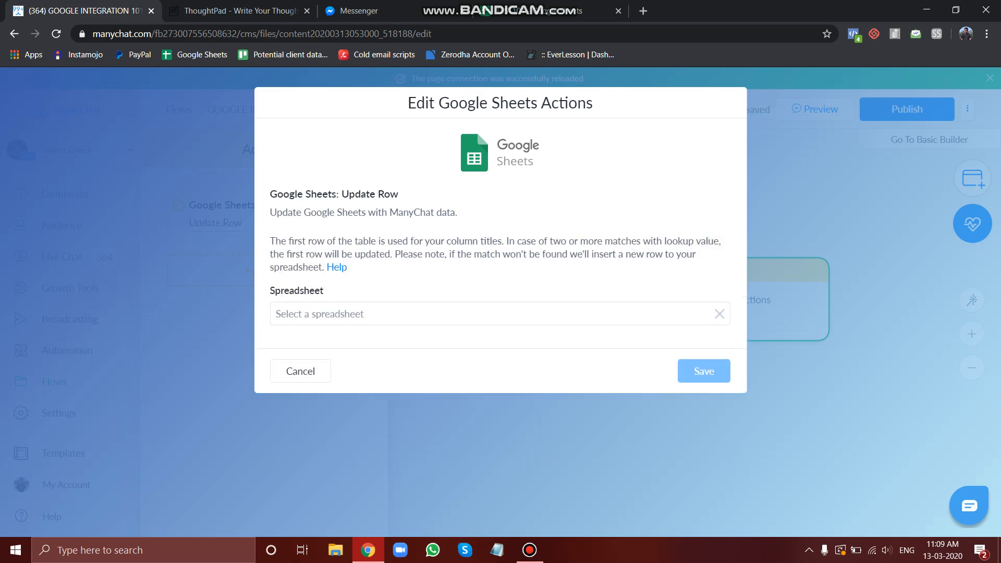
left_click(494, 314)
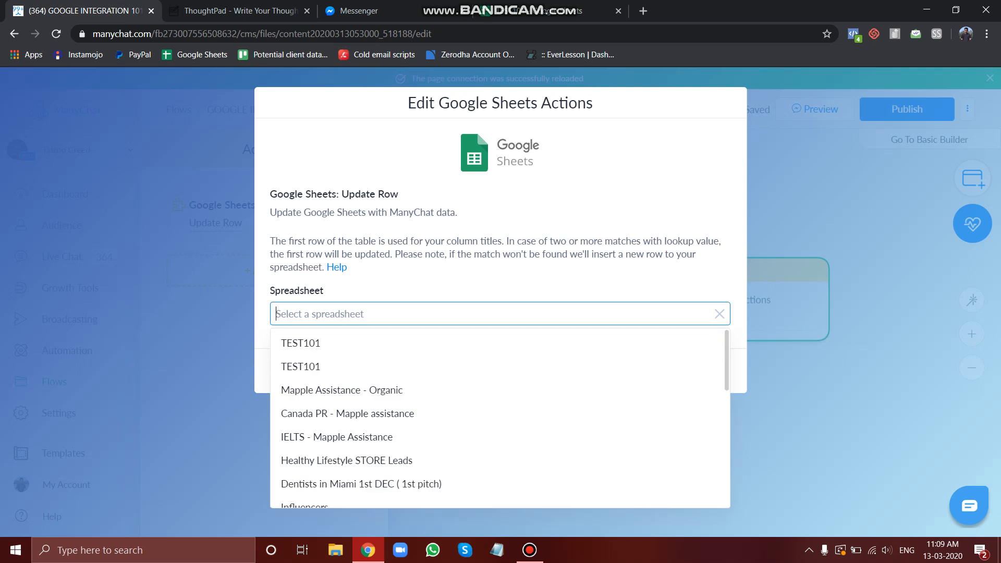
left_click(499, 339)
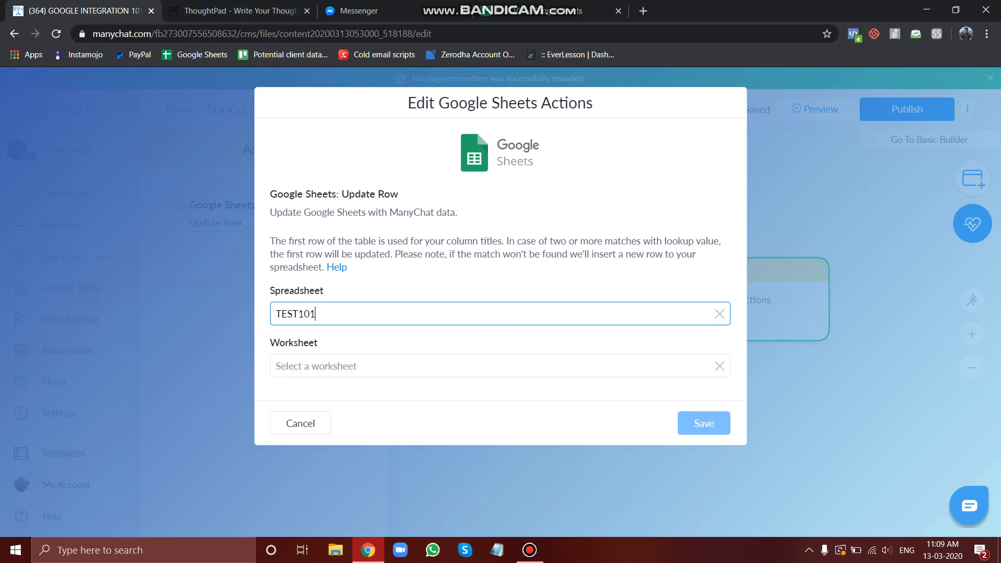
left_click(499, 366)
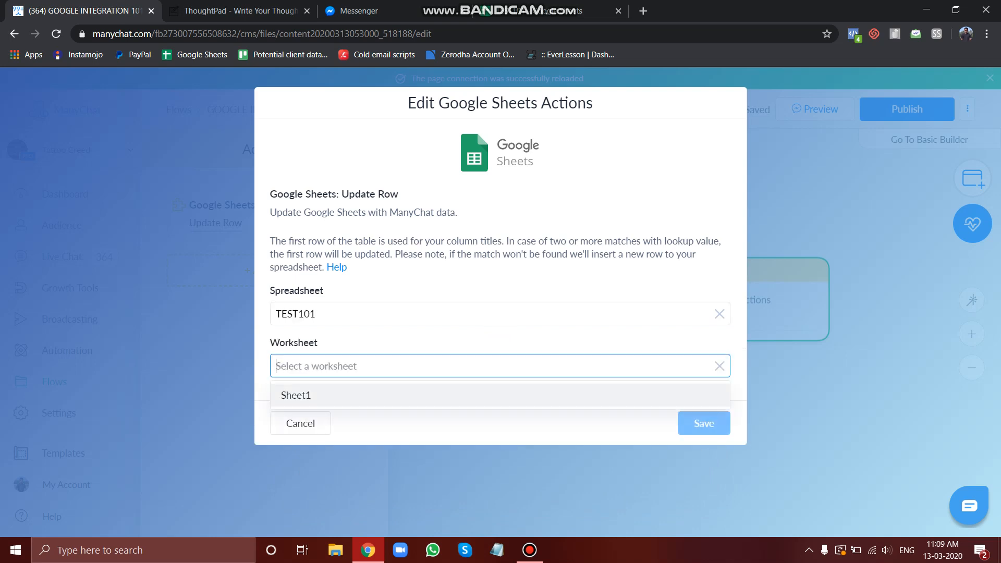
left_click(499, 389)
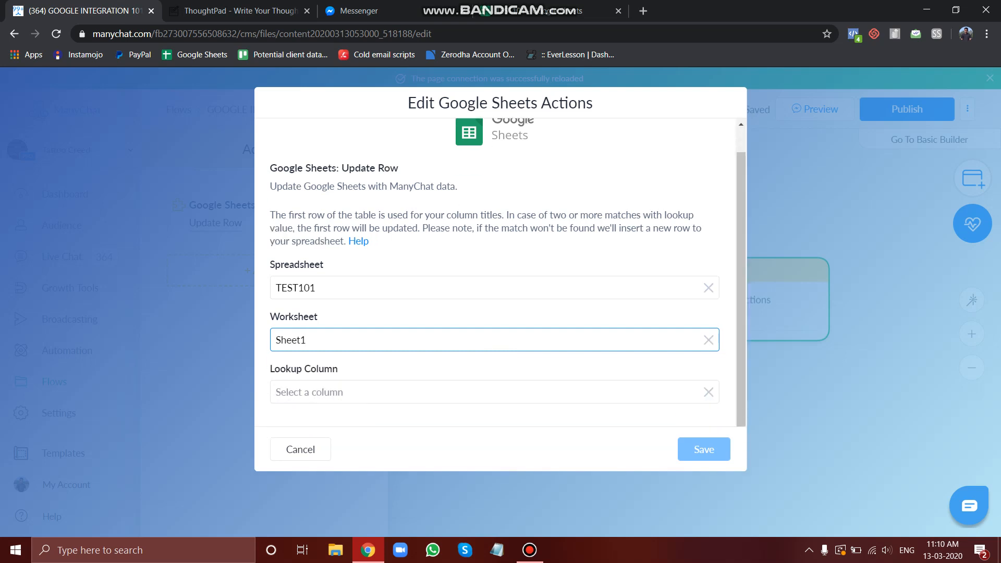
Reselect the first TEST101 spreadsheet in the list and worksheet Sheet1
left_click(494, 287)
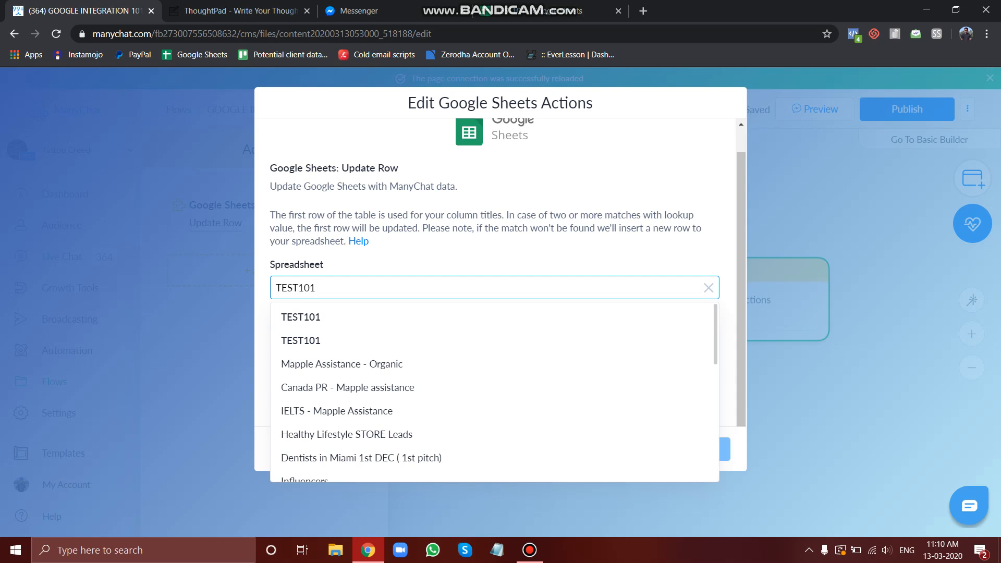
key("Escape")
left_click(494, 287)
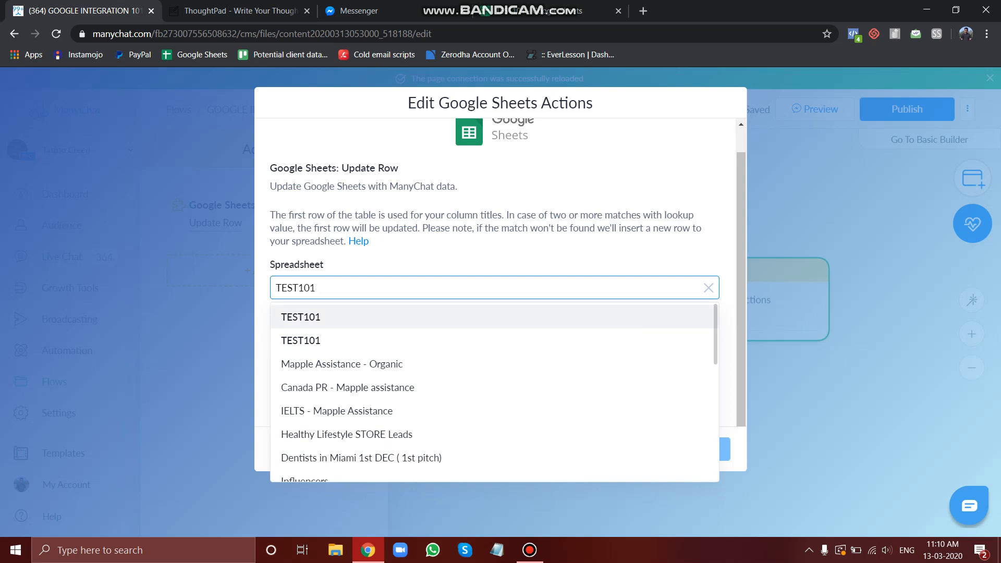
left_click(495, 317)
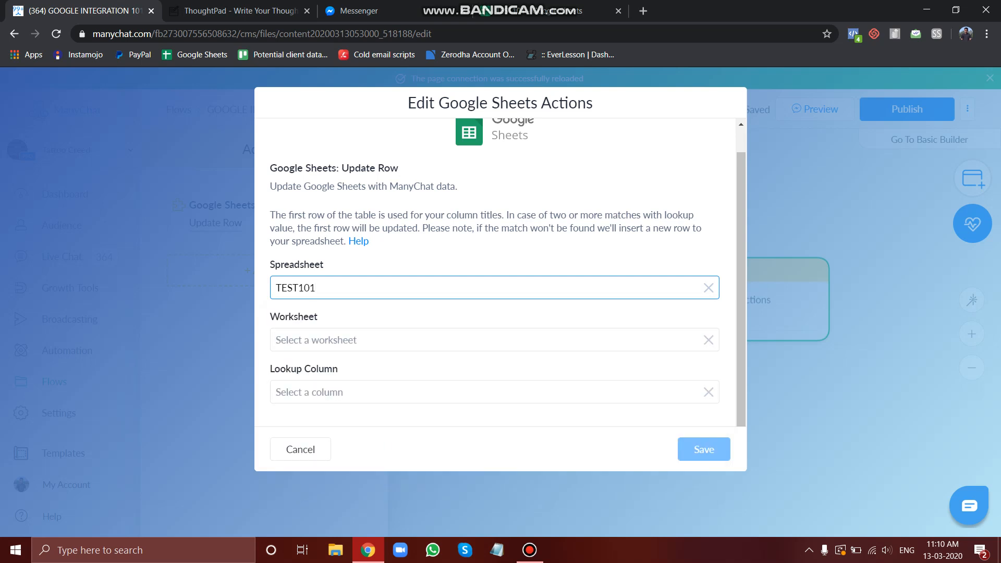
left_click(494, 340)
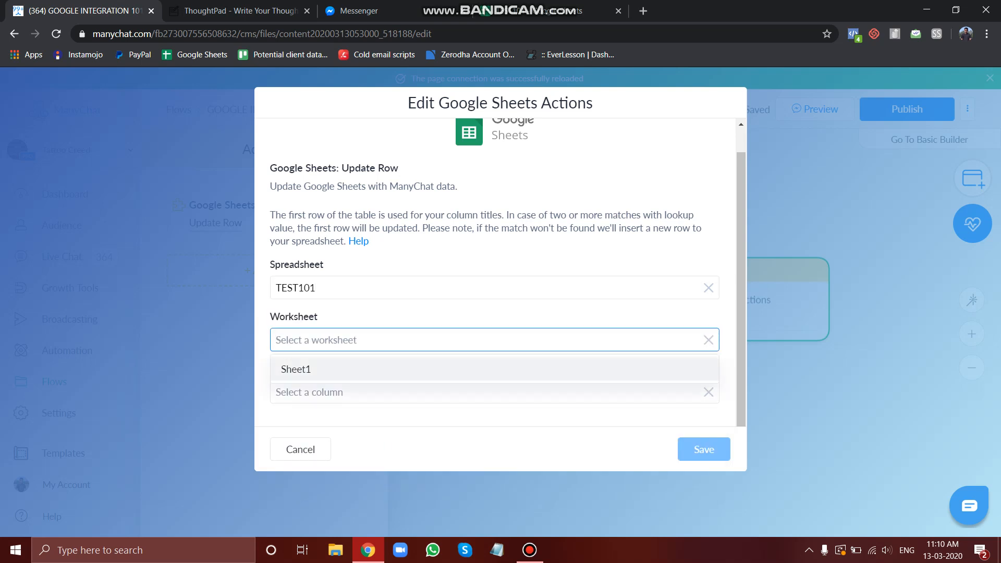
left_click(494, 369)
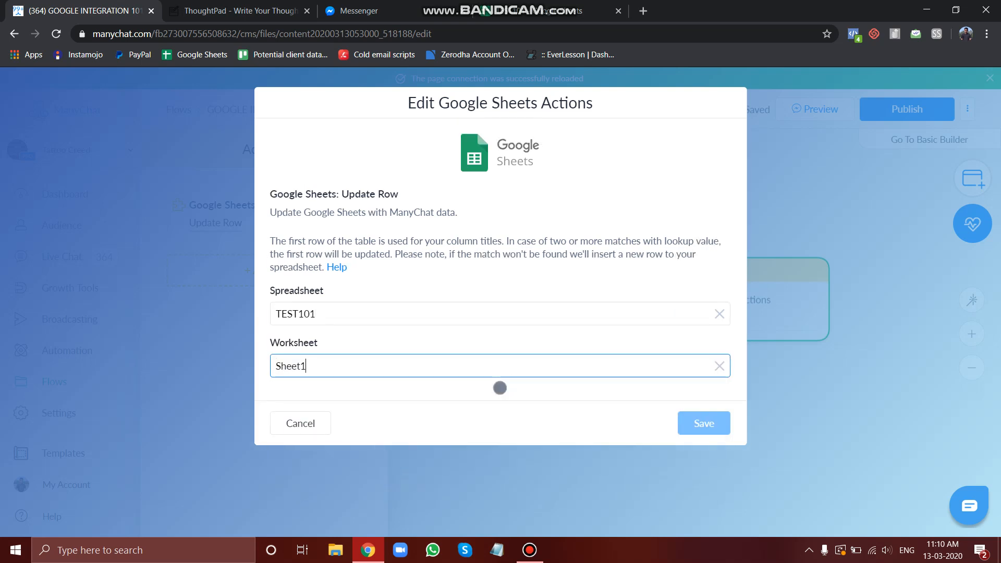
Set the lookup column to EMAIL, comparing with the sheet's column headers
left_click(494, 418)
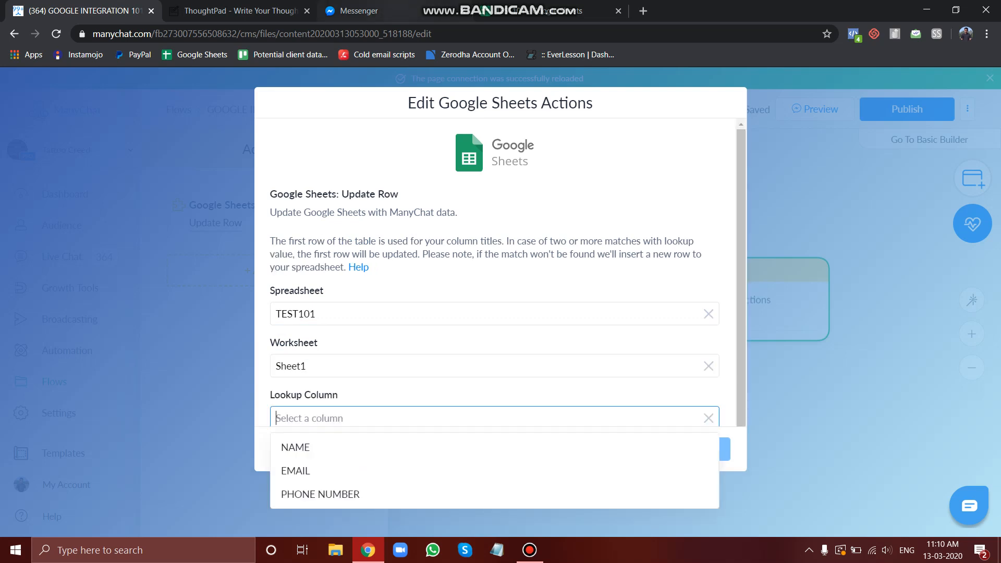
left_click(543, 10)
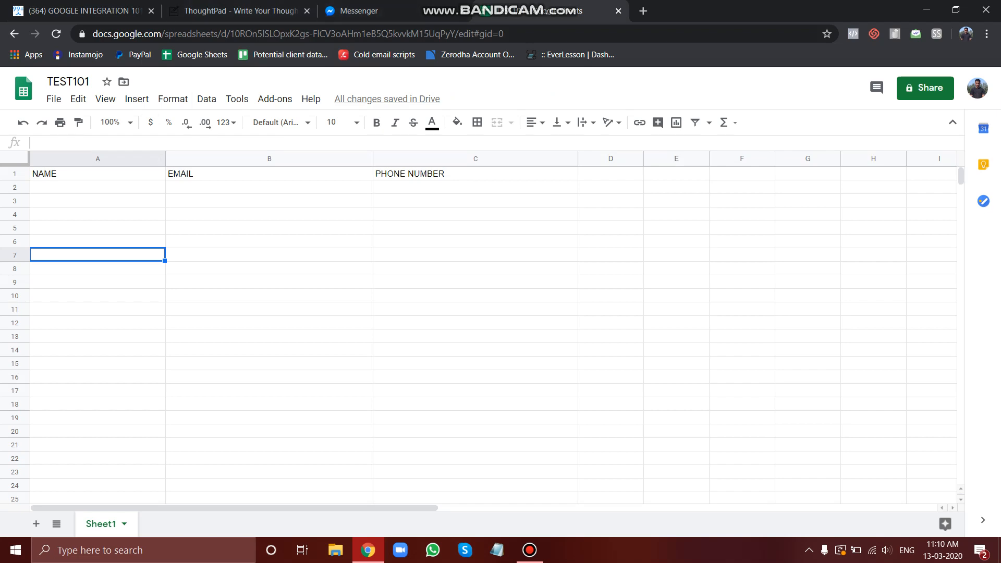
left_click(530, 550)
left_click(530, 550)
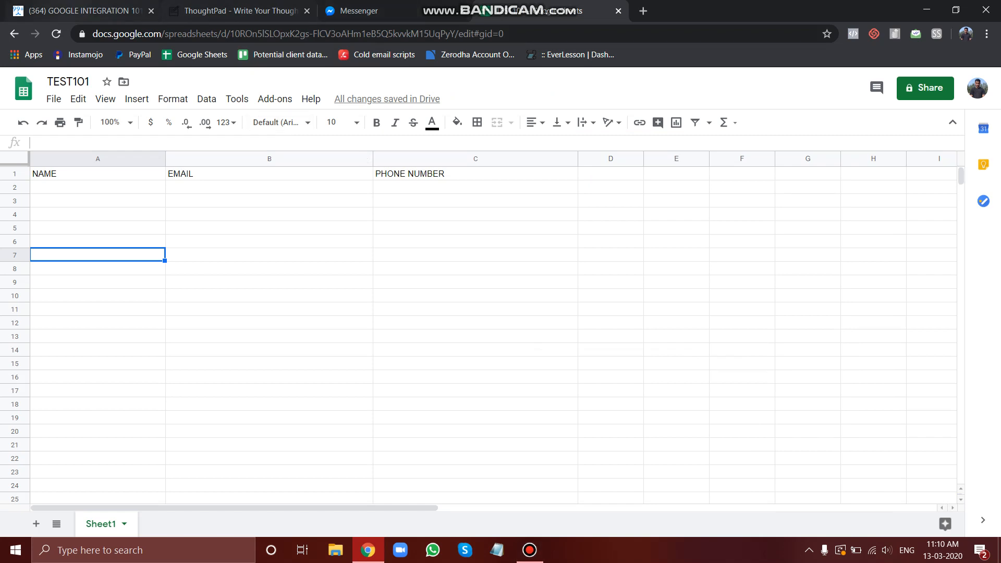
left_click(83, 11)
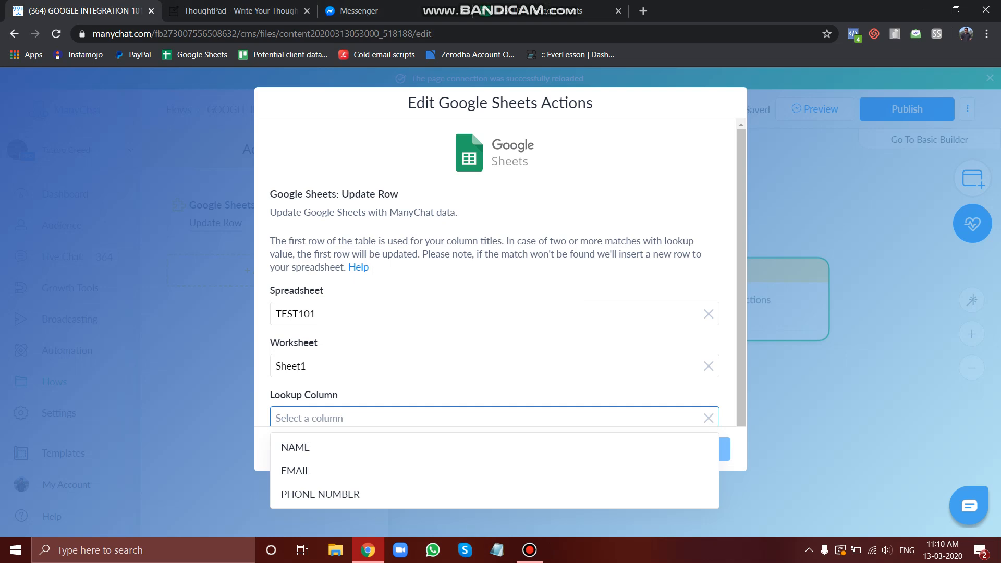
left_click(296, 471)
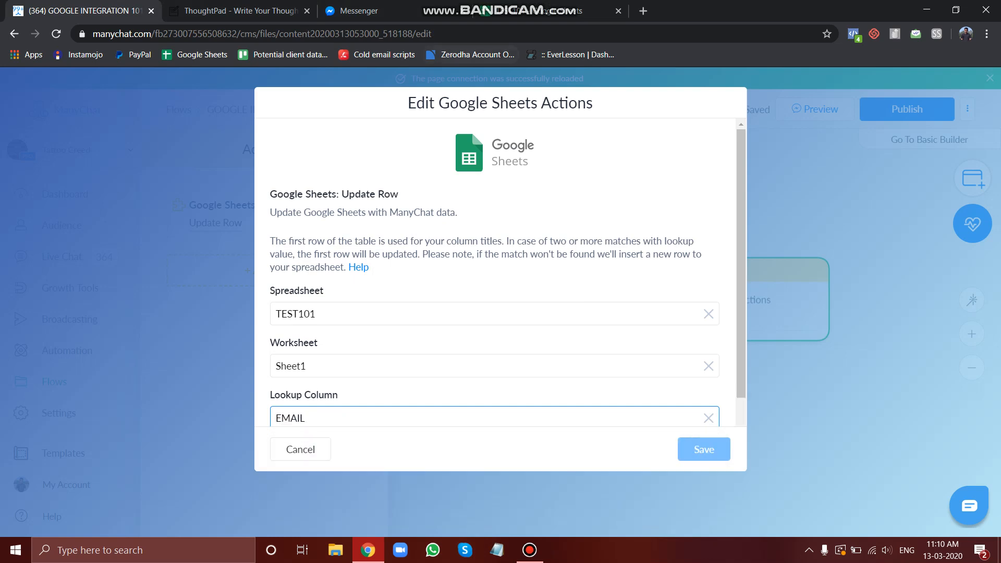
Reselect EMAIL as the lookup column
left_click(533, 11)
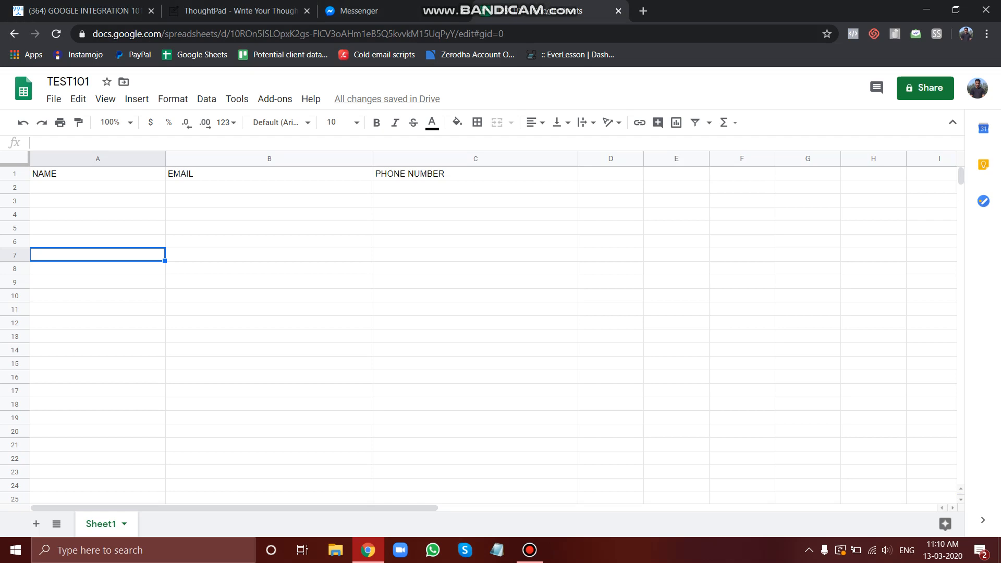
left_click(78, 10)
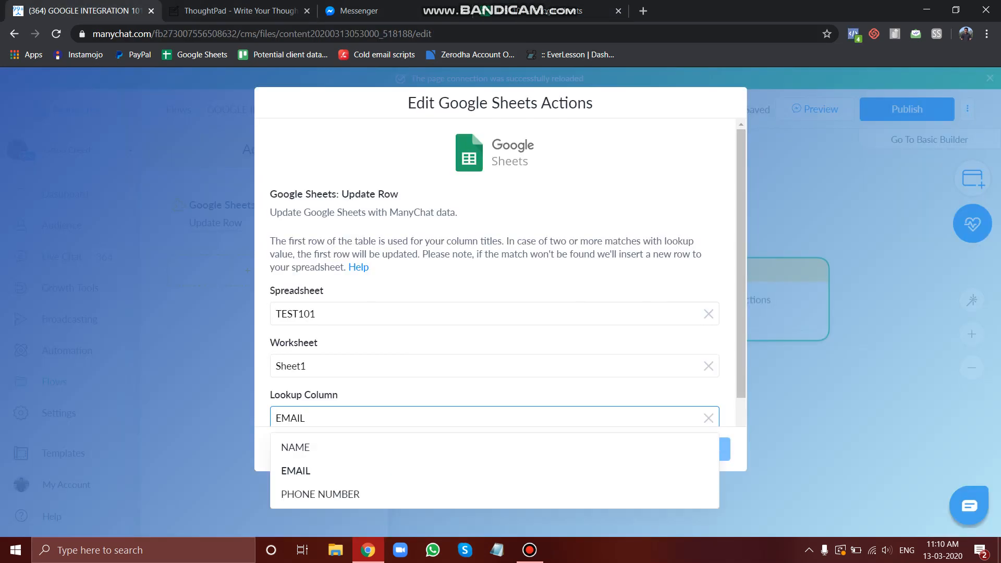
left_click(295, 470)
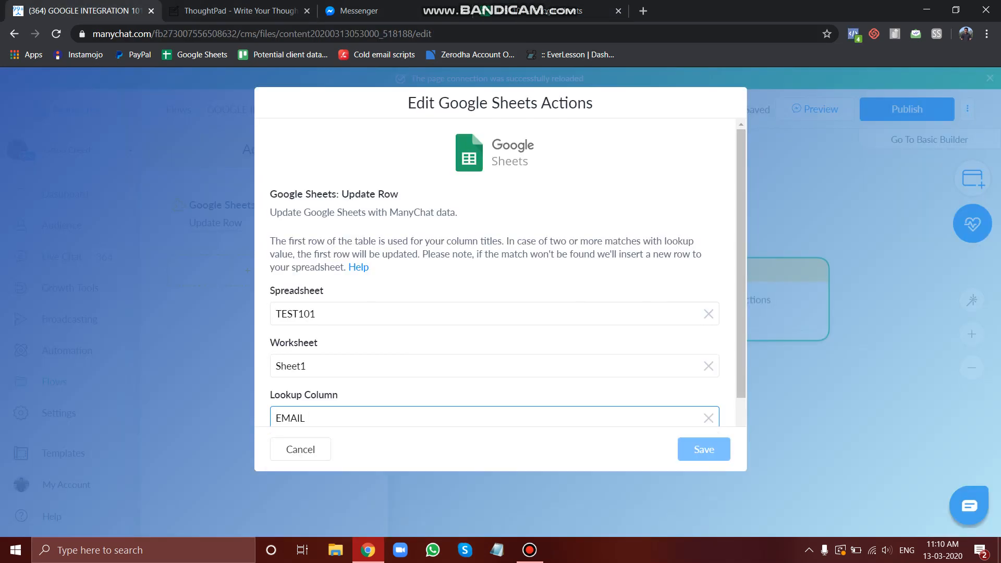
scroll(494, 272, "down", 2)
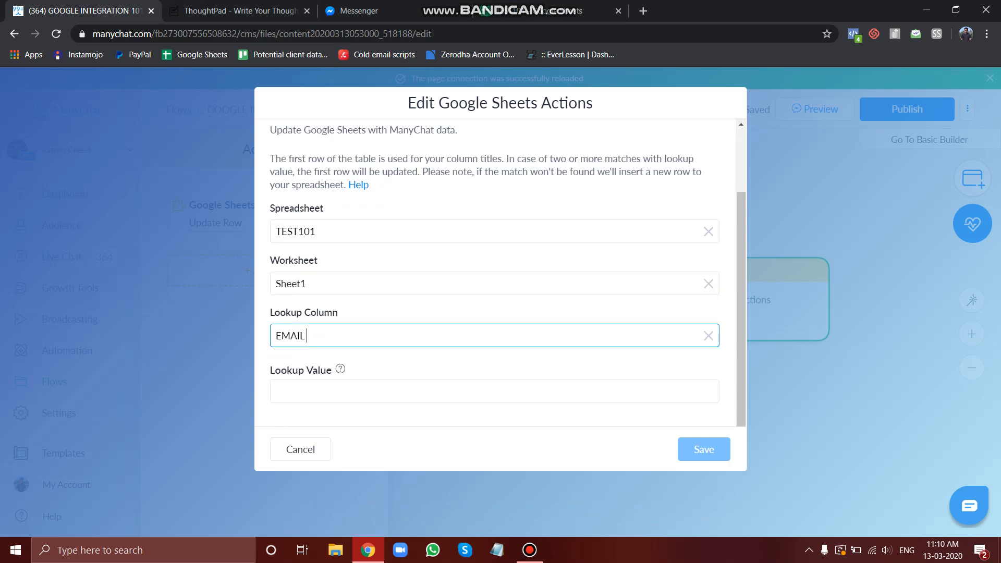
left_click(494, 392)
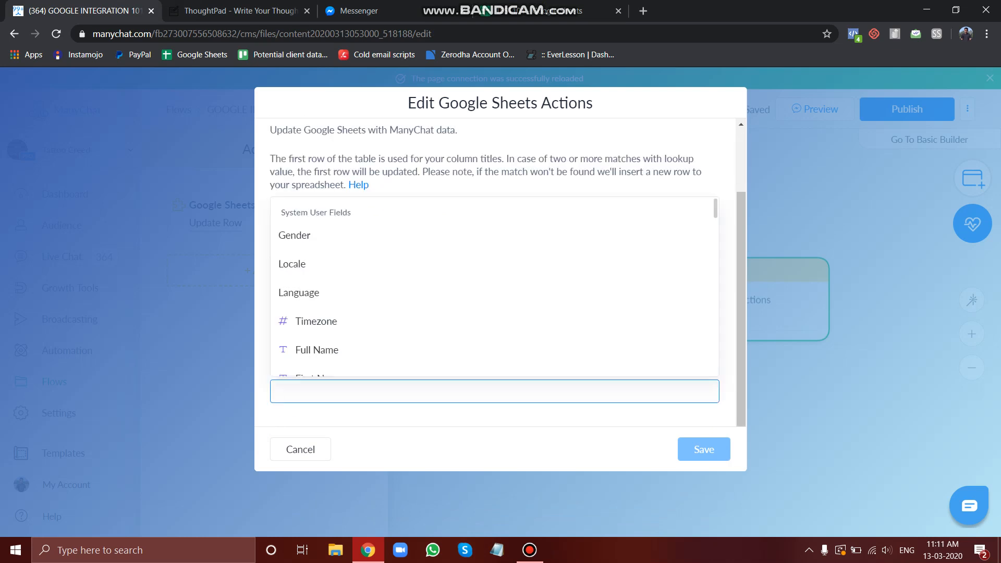
scroll(494, 286, "down", 3)
left_click(306, 354)
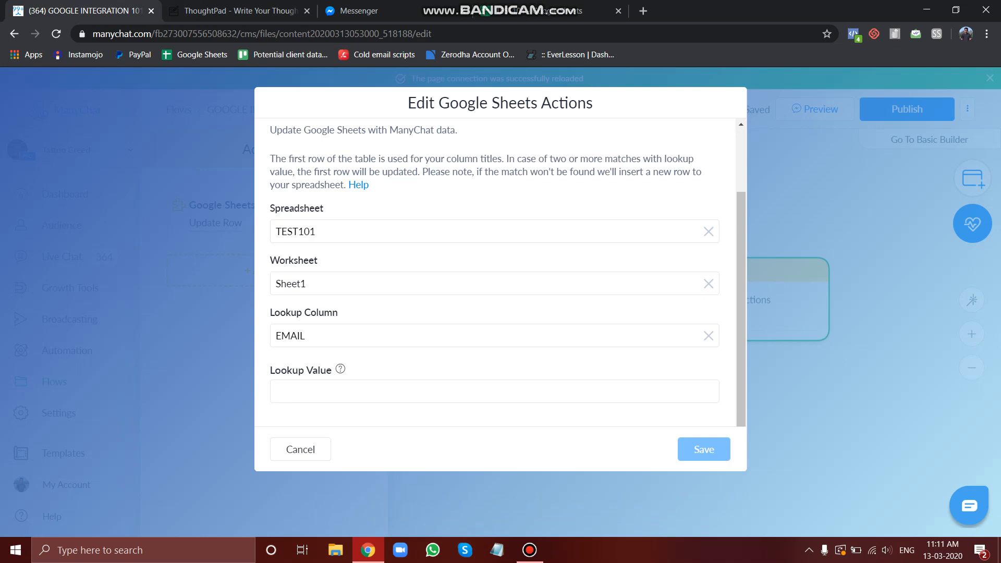
left_click(306, 336)
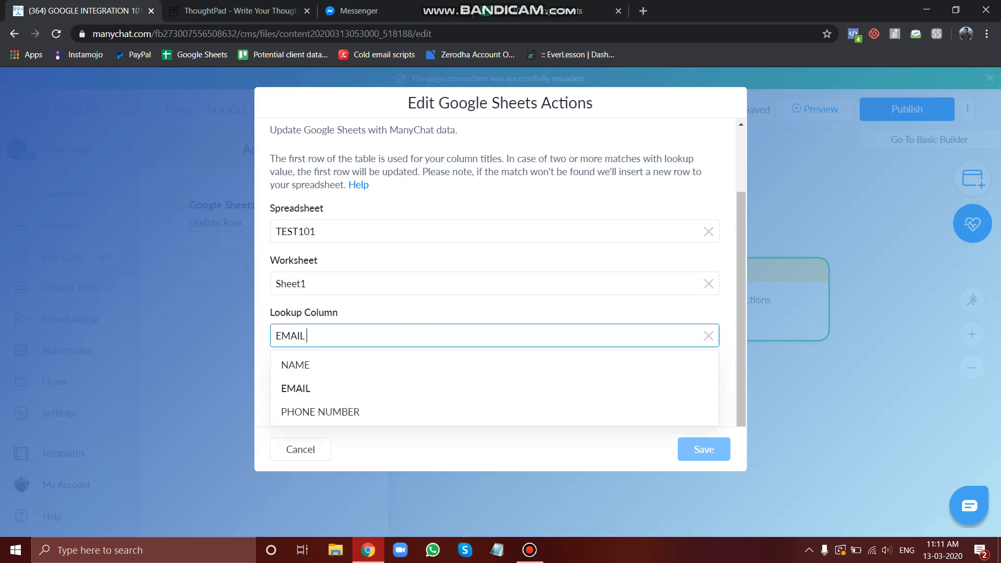
left_click(306, 388)
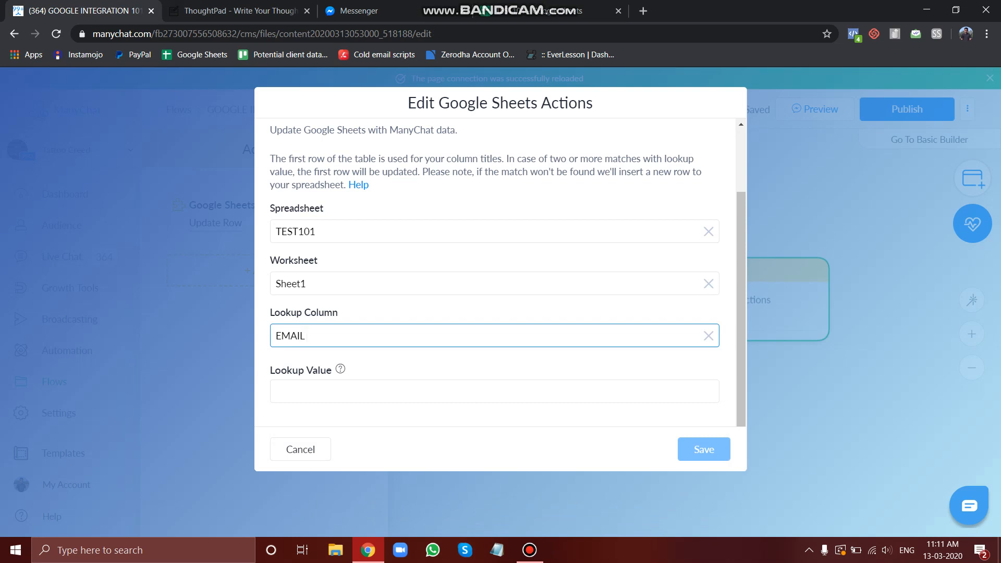
Set the lookup value to the Email101 custom field
left_click(306, 391)
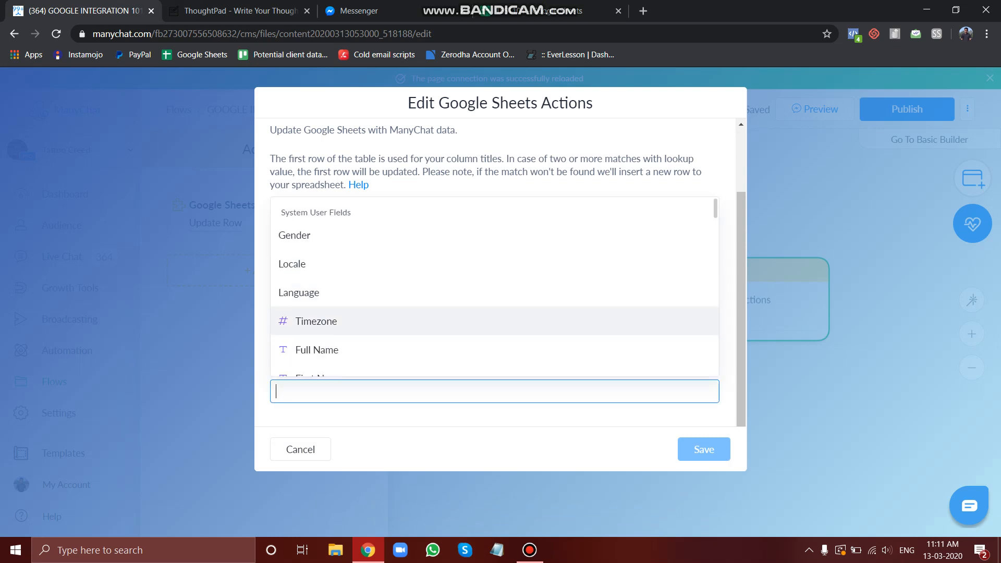
scroll(365, 326, "down", 2)
scroll(365, 235, "down", 8)
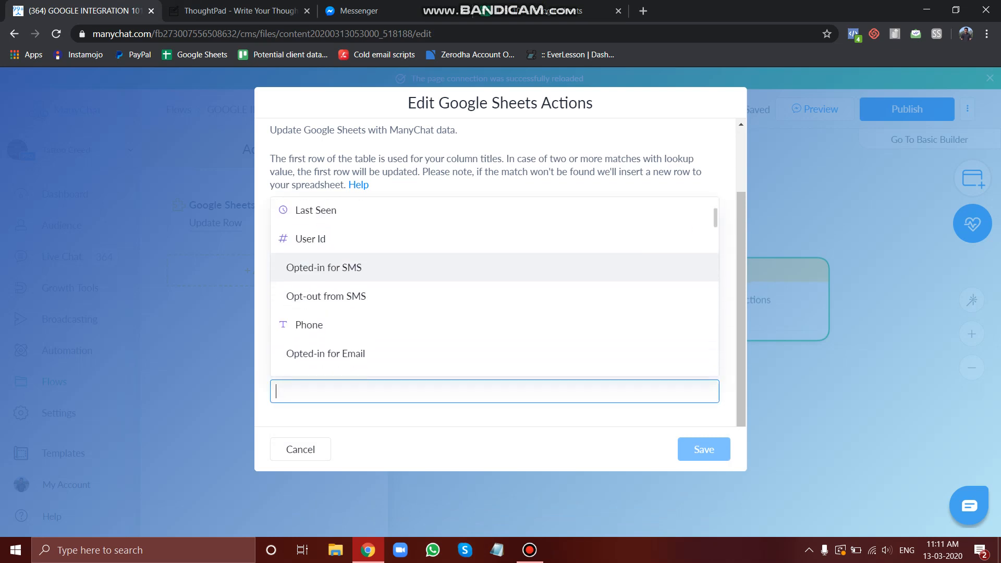
scroll(365, 234, "down", 8)
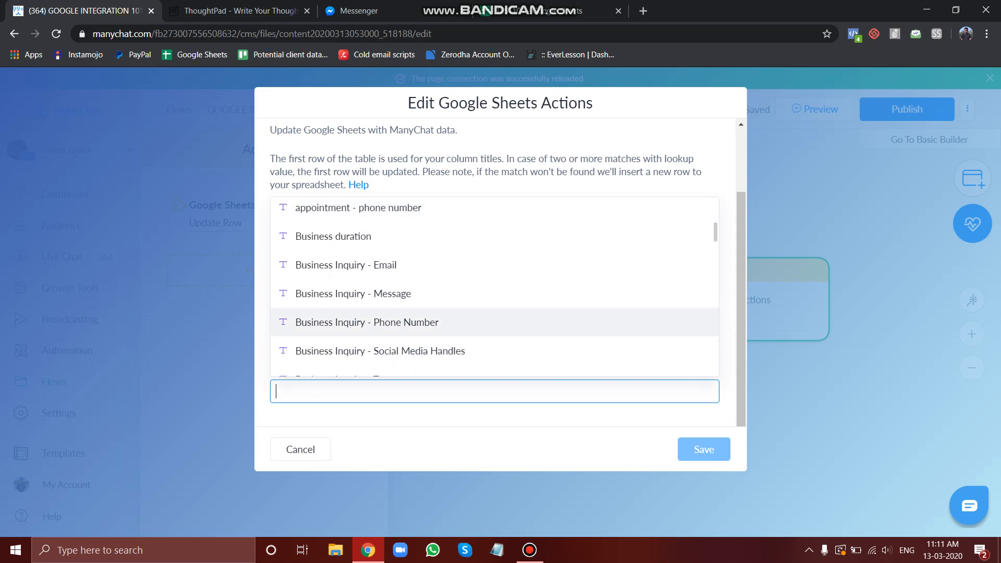
scroll(365, 332, "down", 8)
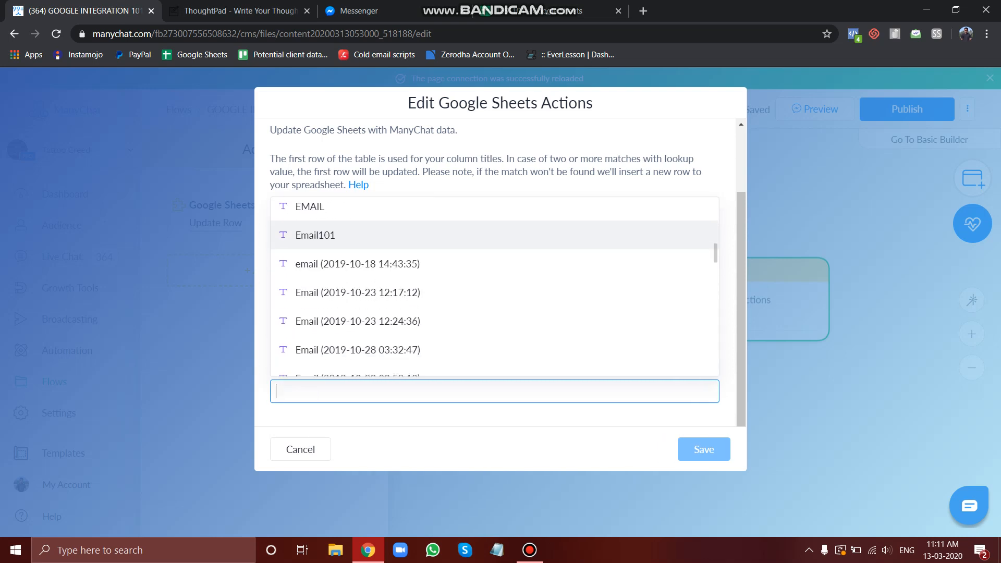
scroll(365, 332, "up", 2)
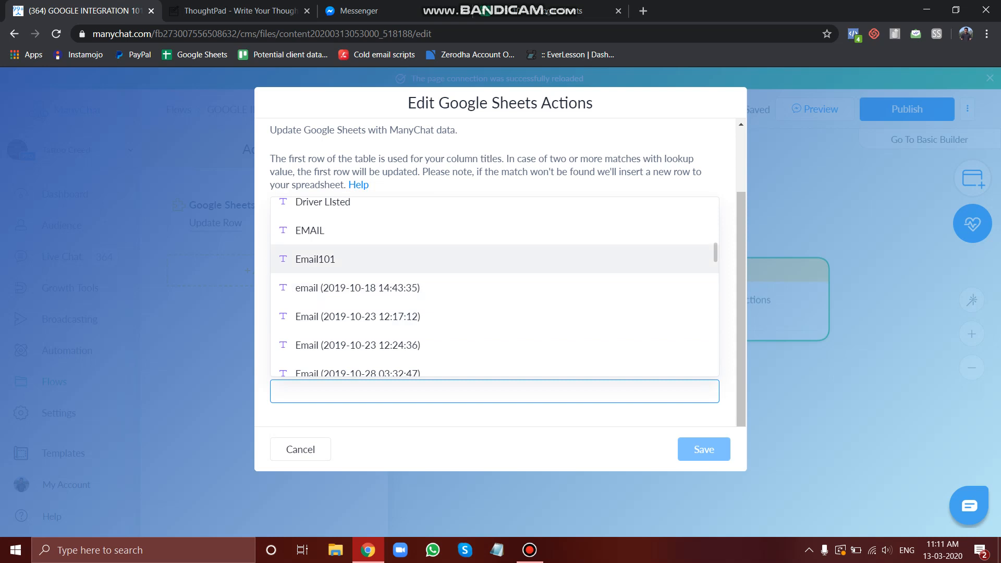
left_click(315, 259)
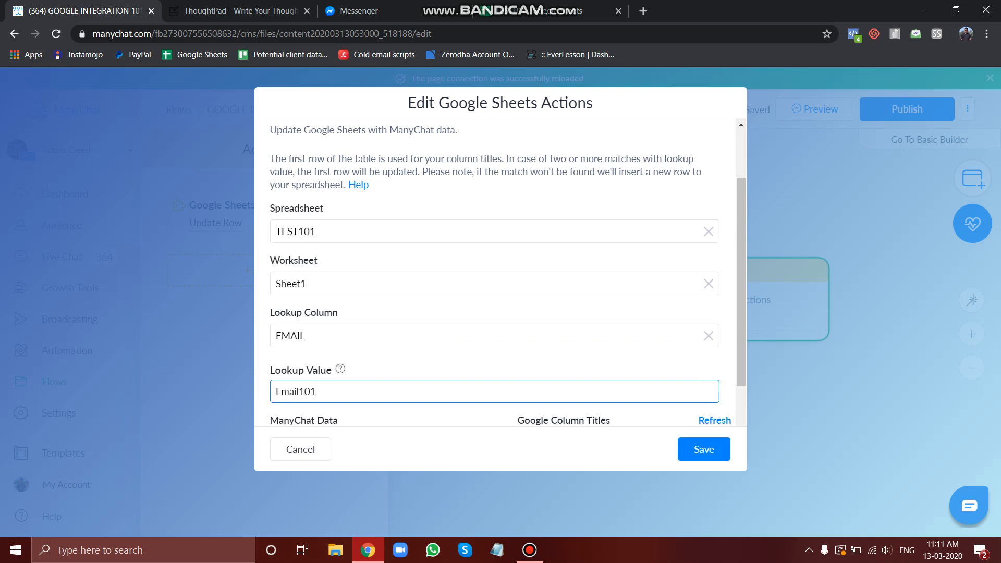
Browse the ManyChat data fields offered for the NAME and EMAIL column mappings
scroll(495, 272, "down", 3)
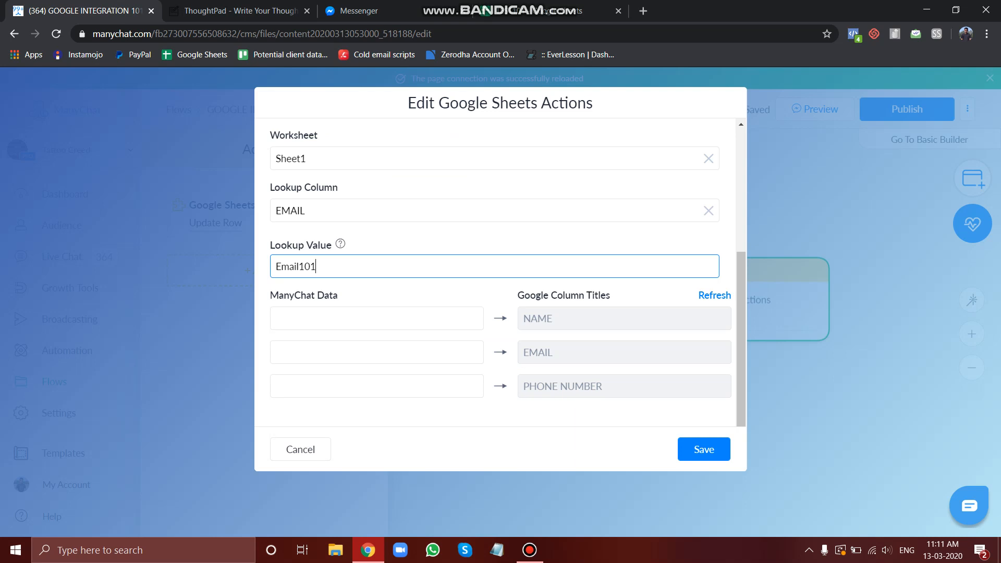
left_click(376, 352)
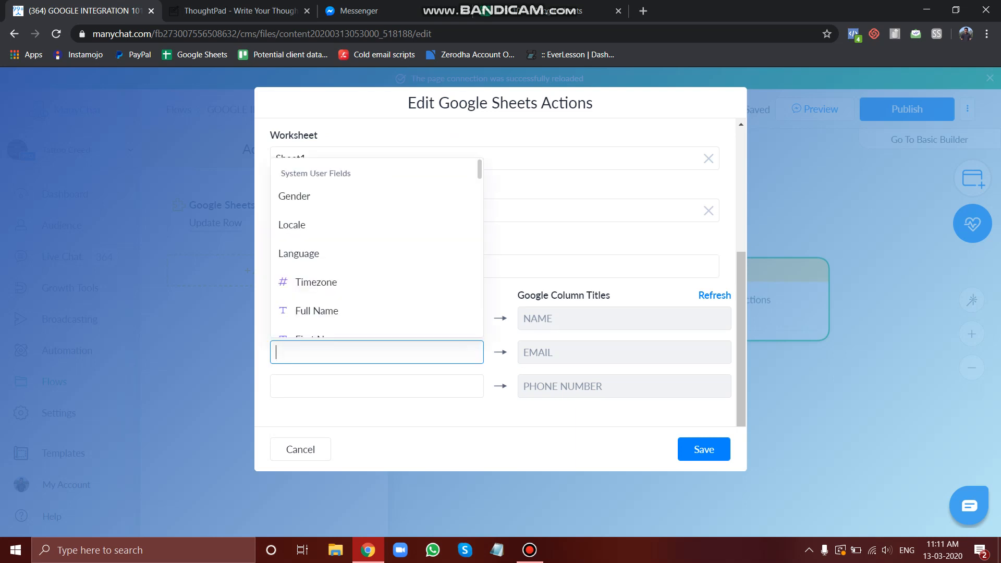
scroll(376, 313, "down", 15)
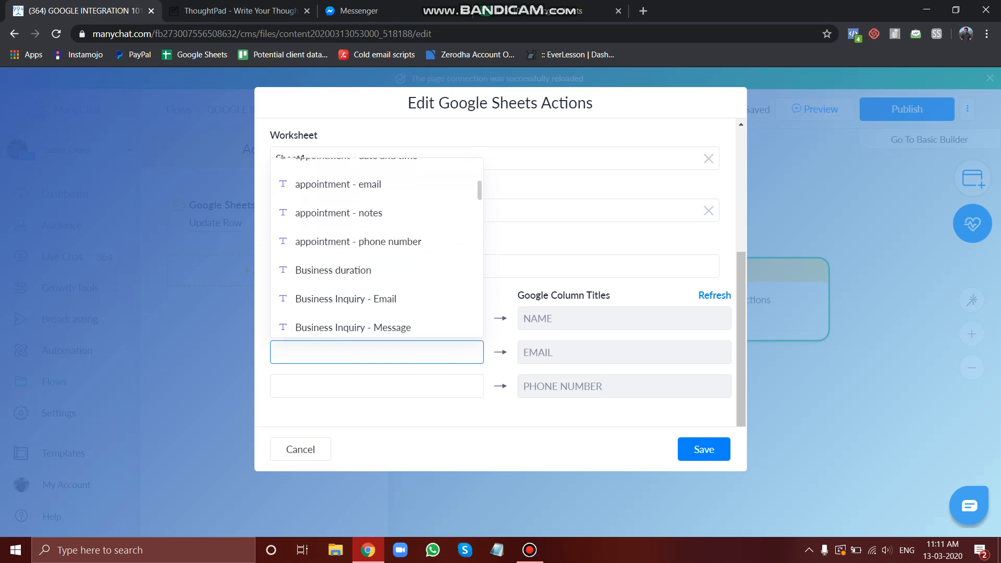
scroll(376, 313, "down", 3)
left_click(386, 413)
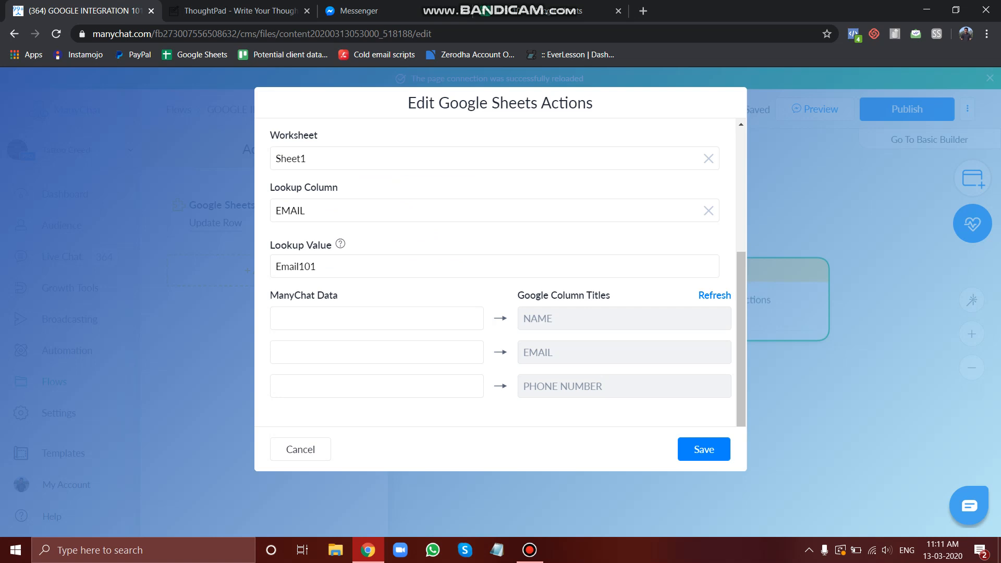
left_click(376, 319)
scroll(377, 458, "down", 5)
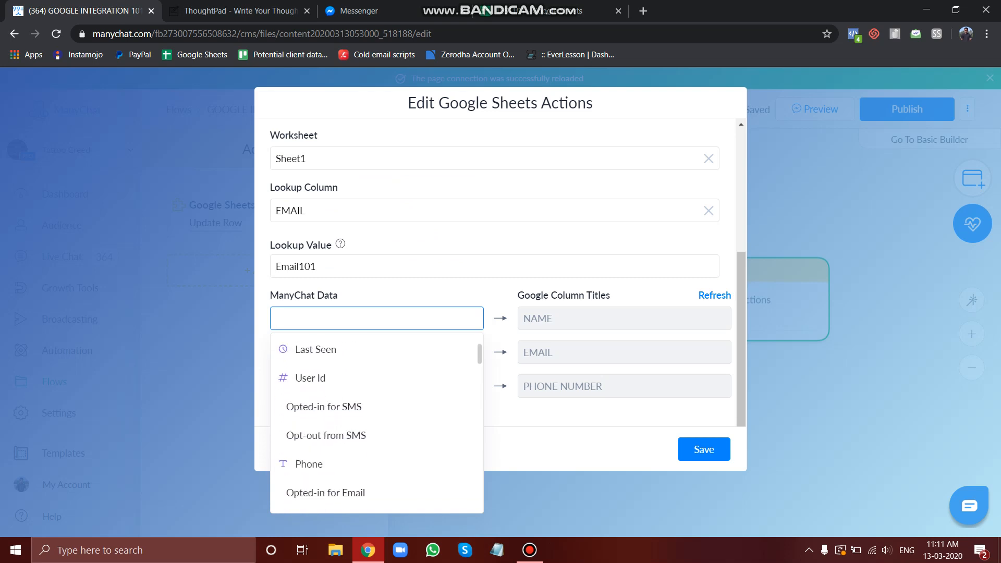
scroll(376, 422, "down", 3)
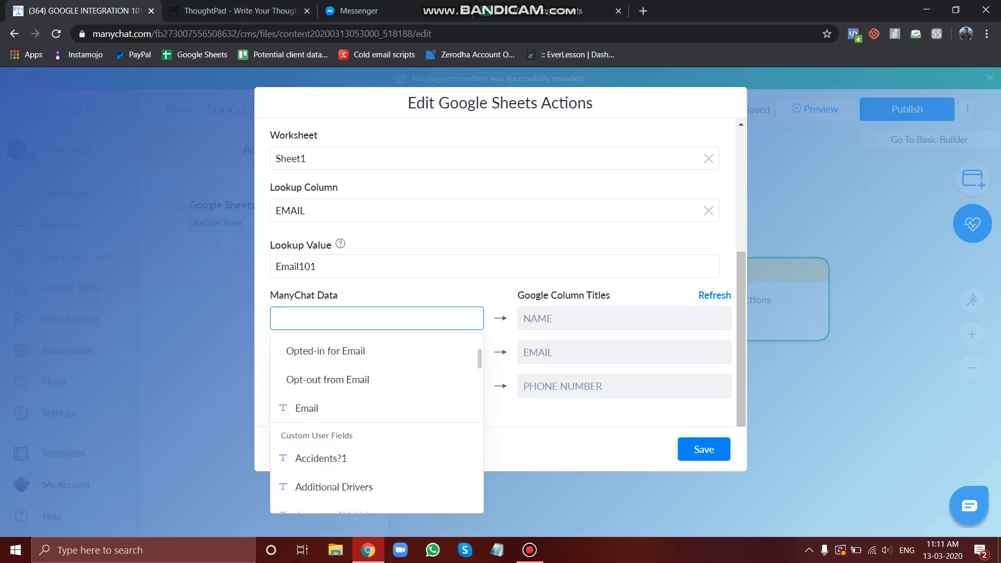
key("Escape")
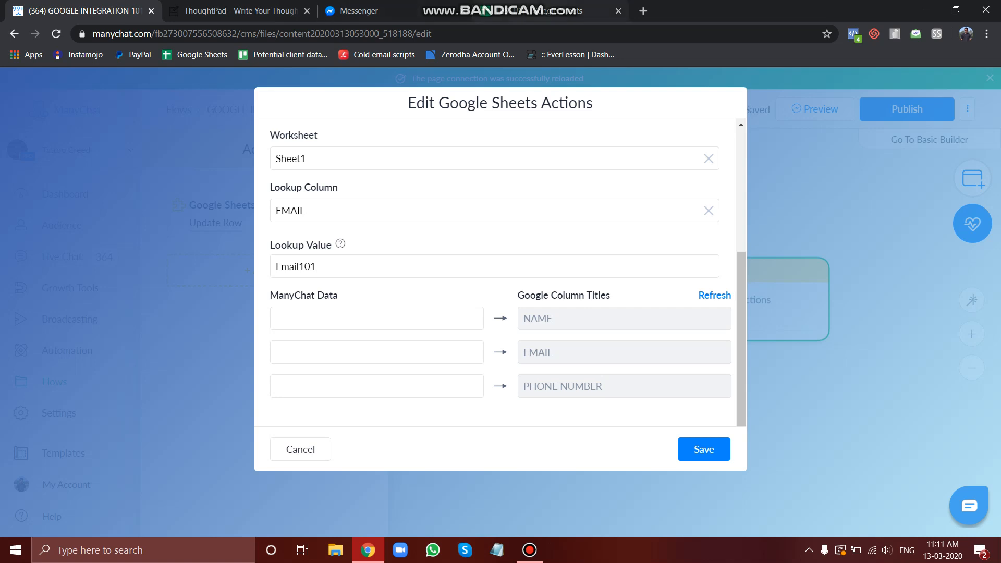
left_click(543, 11)
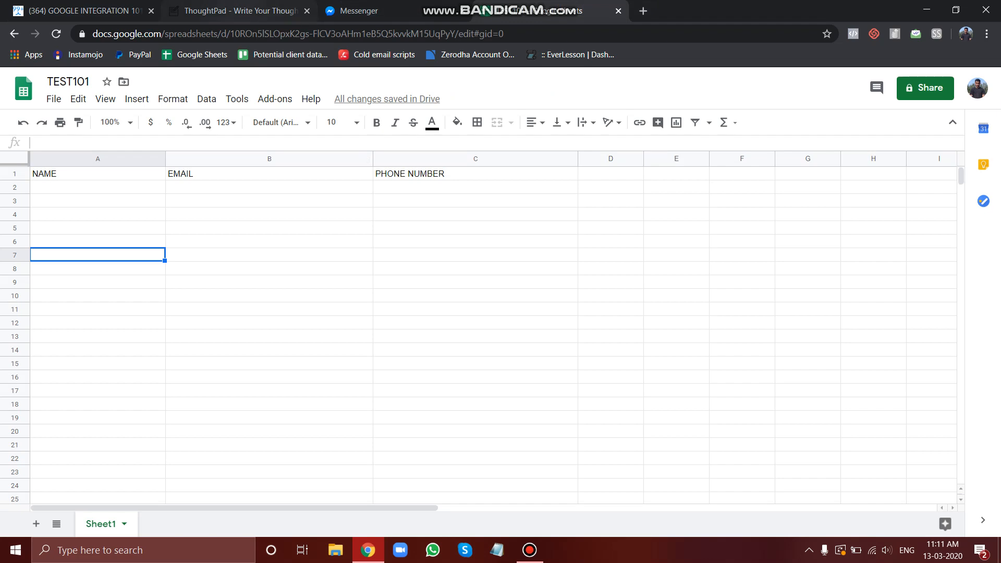
left_click(83, 11)
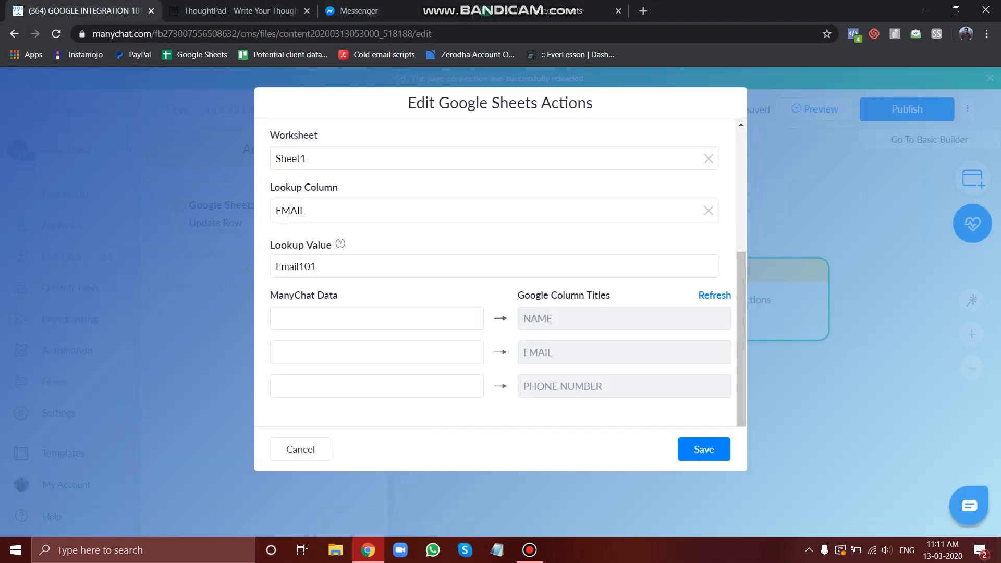
left_click(529, 550)
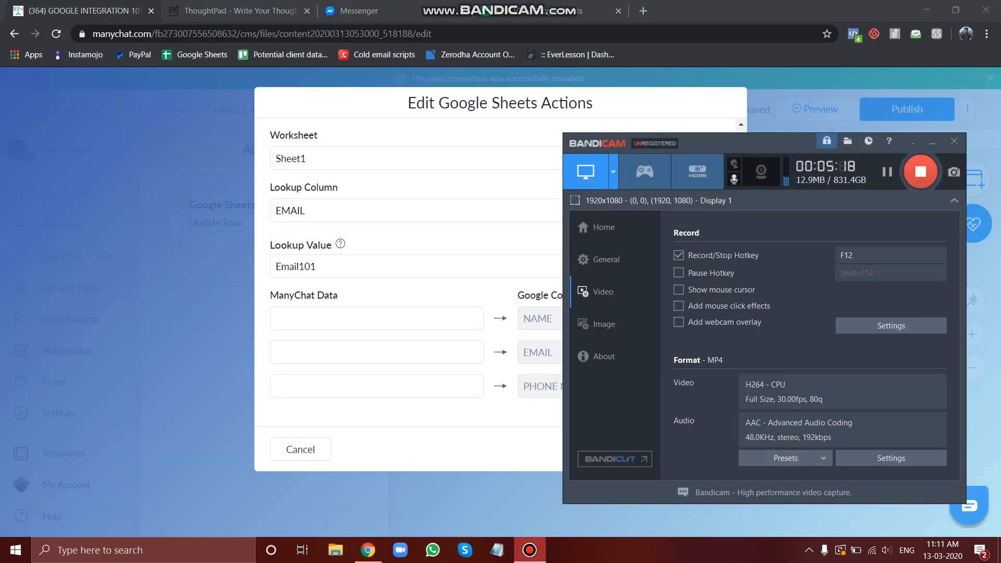
left_click(529, 550)
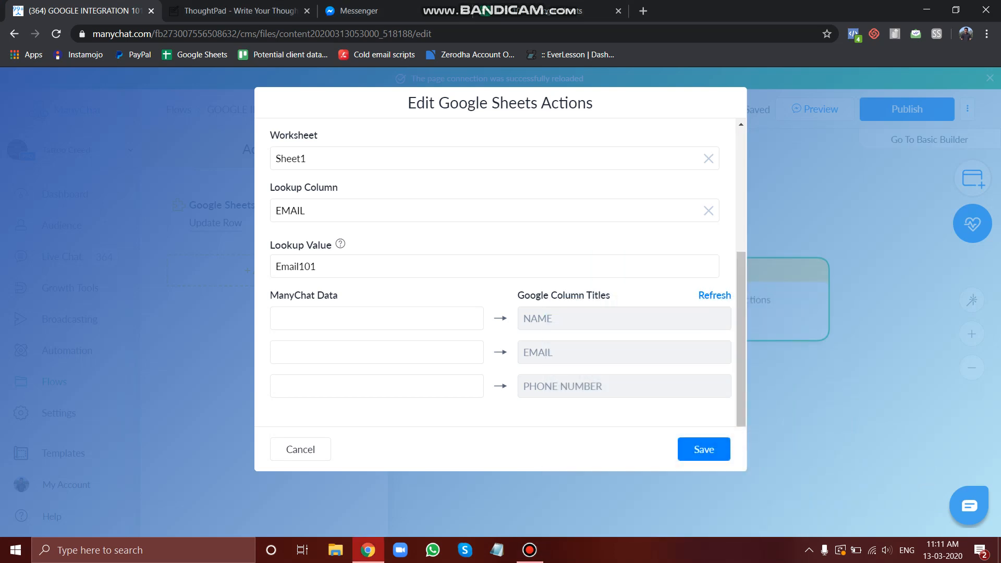
Map the Email101 custom field to the EMAIL sheet column and save the Google Sheets action
left_click(376, 353)
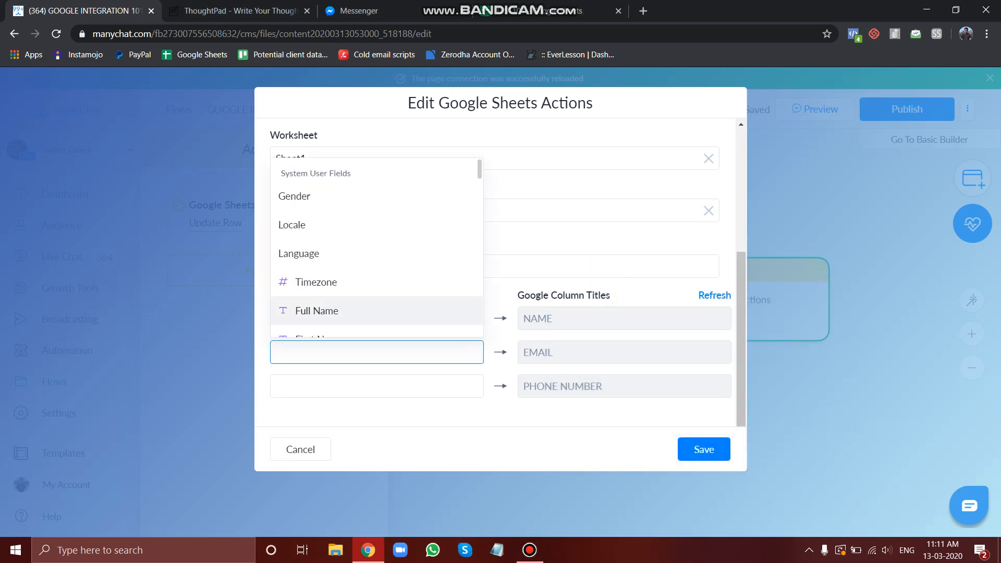
scroll(376, 219, "down", 3)
scroll(376, 247, "down", 12)
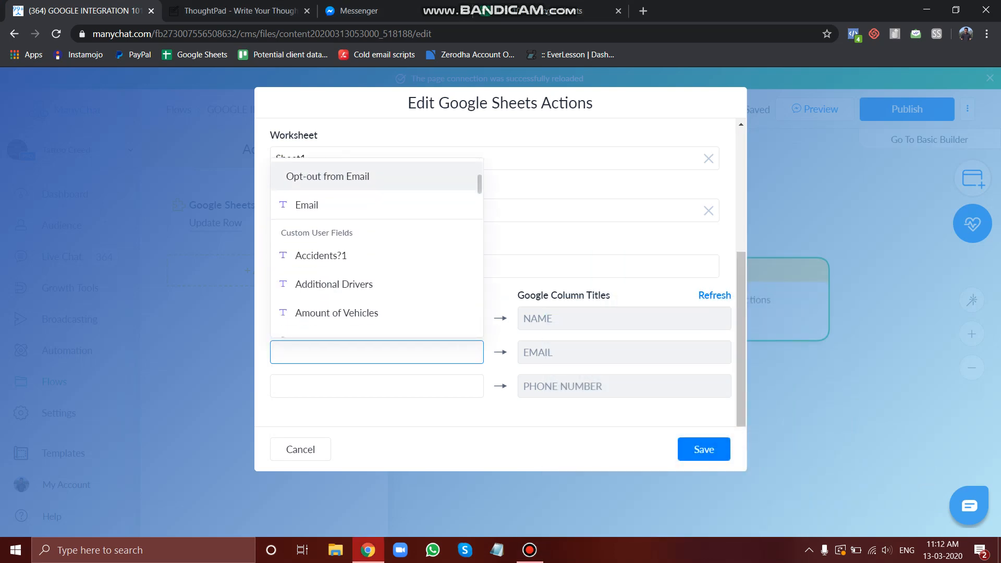
scroll(377, 248, "down", 14)
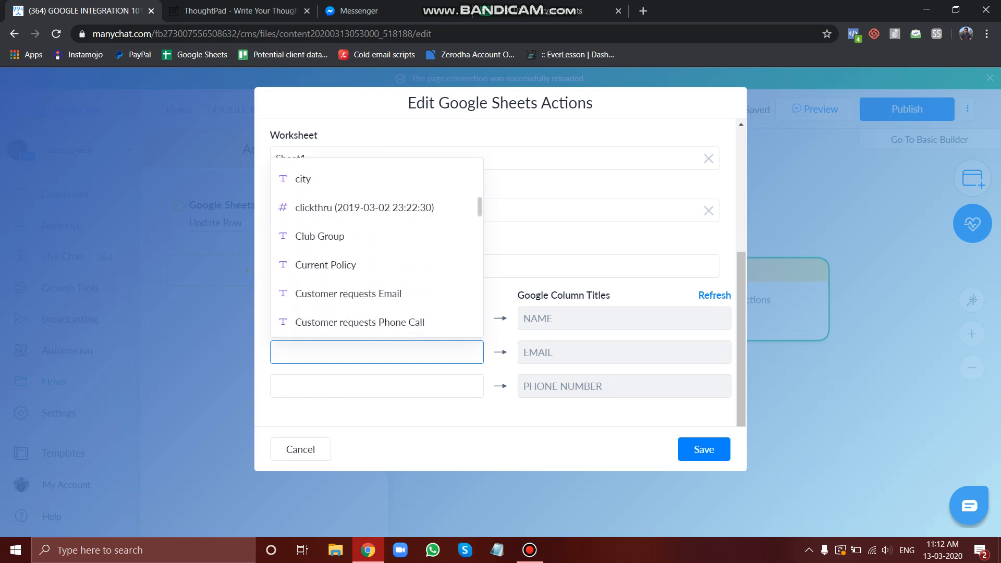
scroll(377, 265, "up", 5)
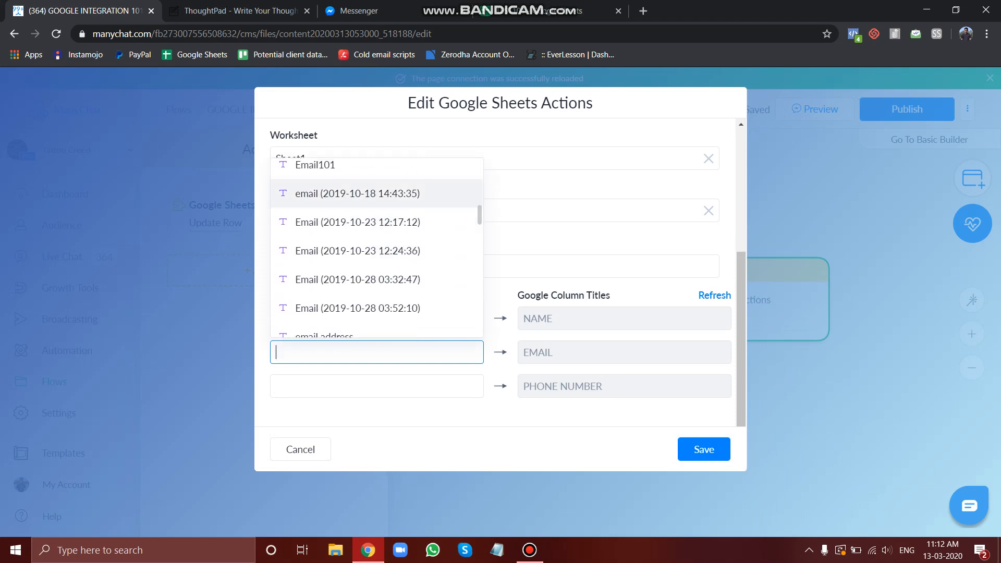
scroll(376, 266, "up", 8)
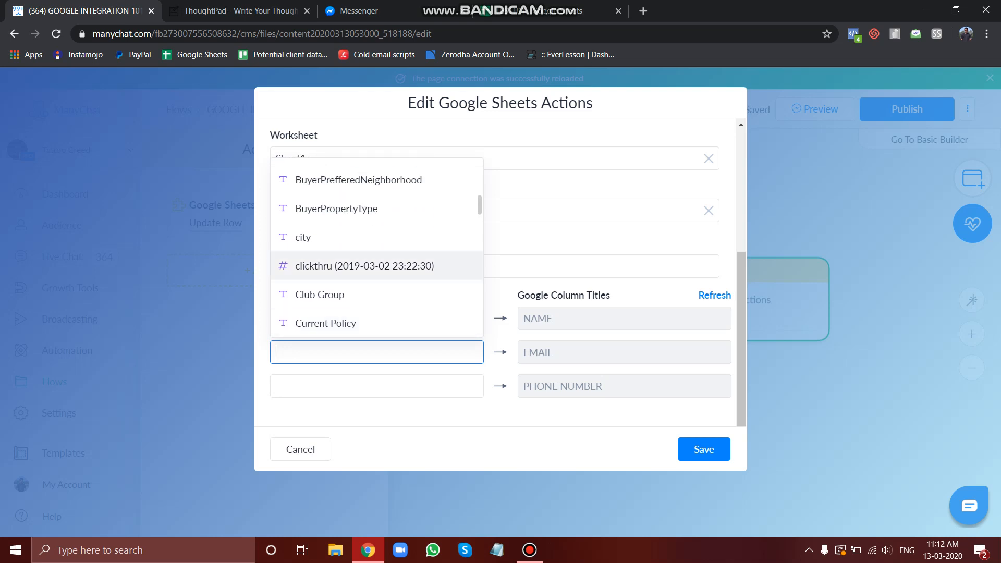
scroll(376, 248, "down", 10)
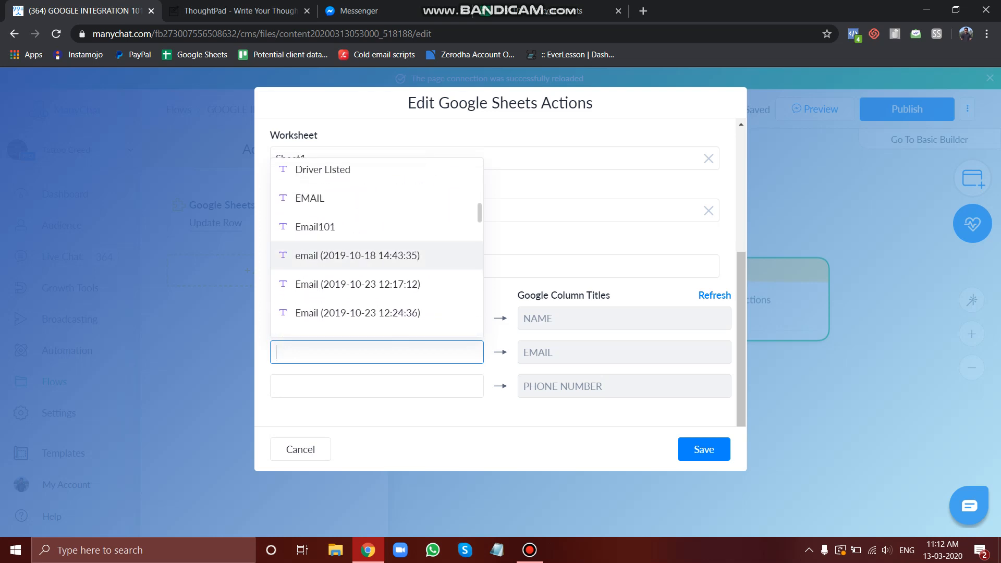
key("Return")
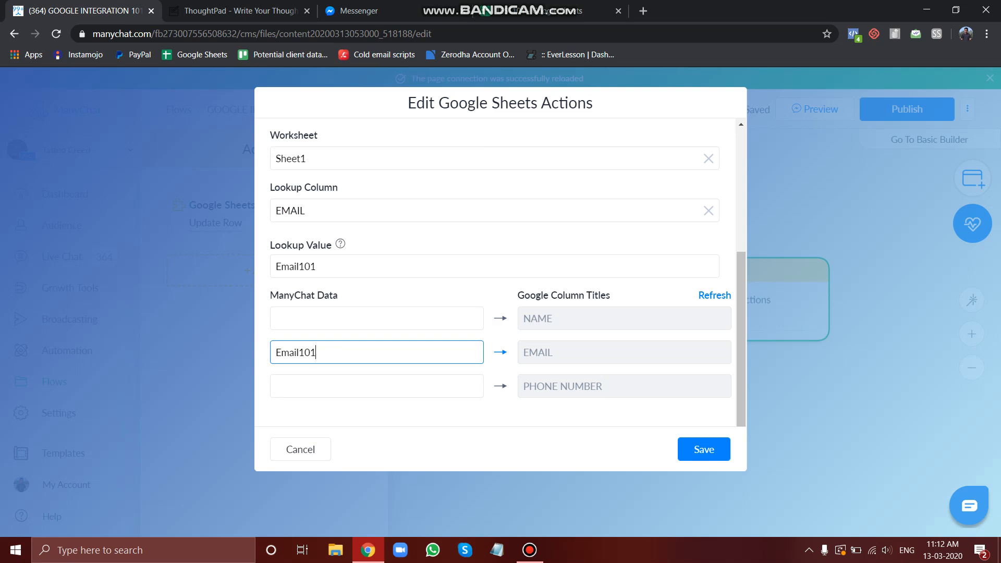
left_click(704, 450)
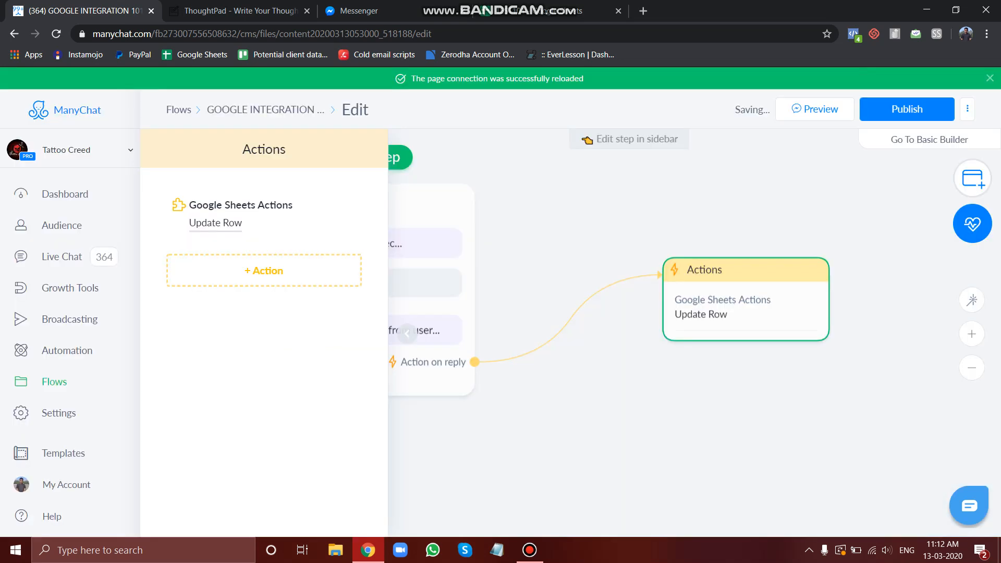
Close the action sidebar and publish the flow
left_click(407, 334)
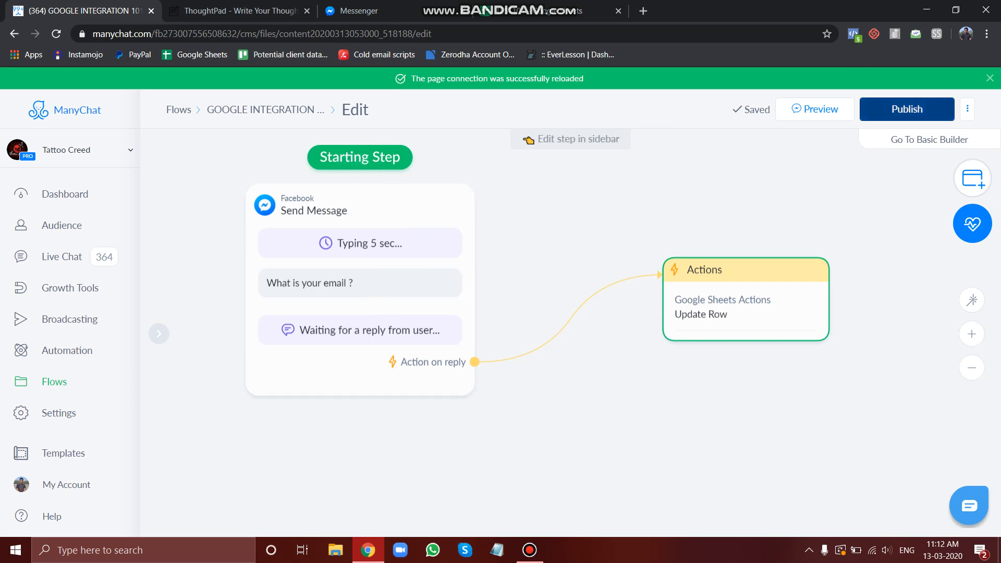
left_click(906, 109)
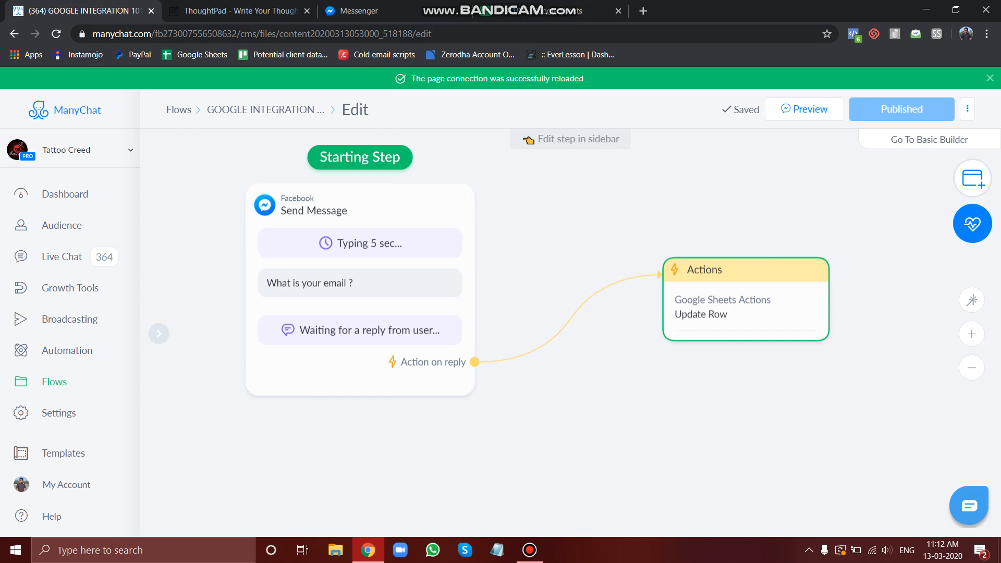
Check the TEST101 spreadsheet's column headers in the other tab
left_click(532, 11)
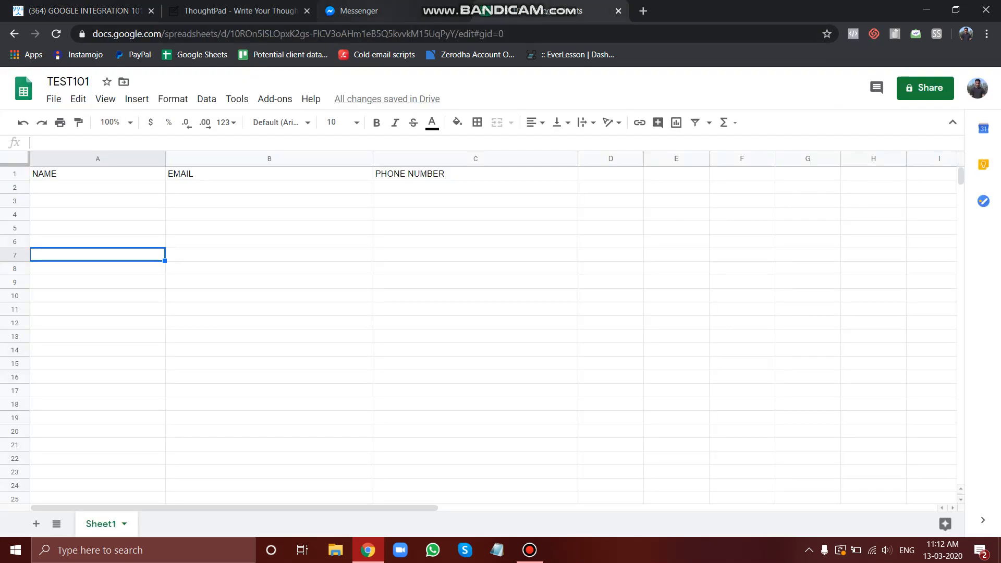
left_click(87, 11)
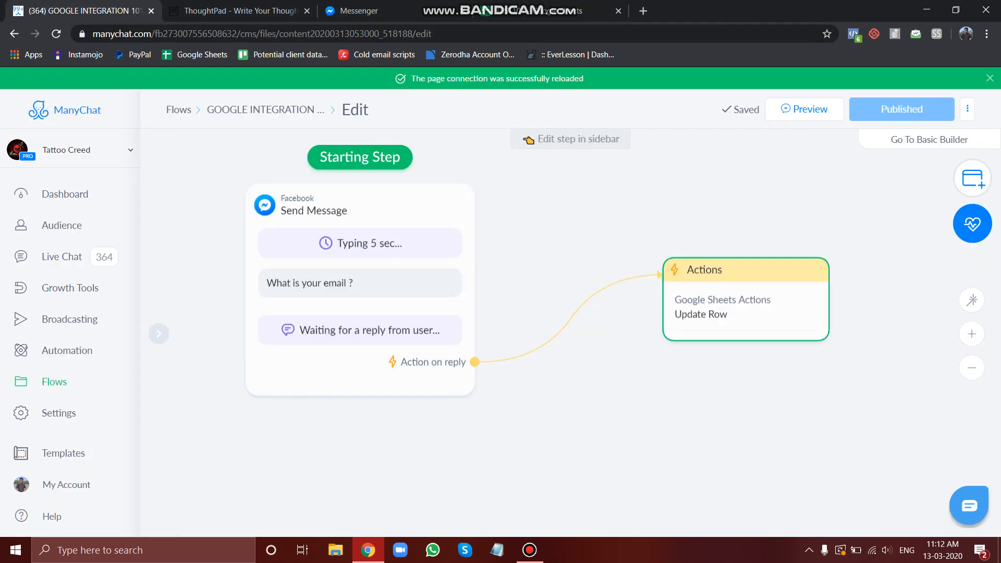
Open the Audience list and search for the test subscriber by name
left_click(20, 194)
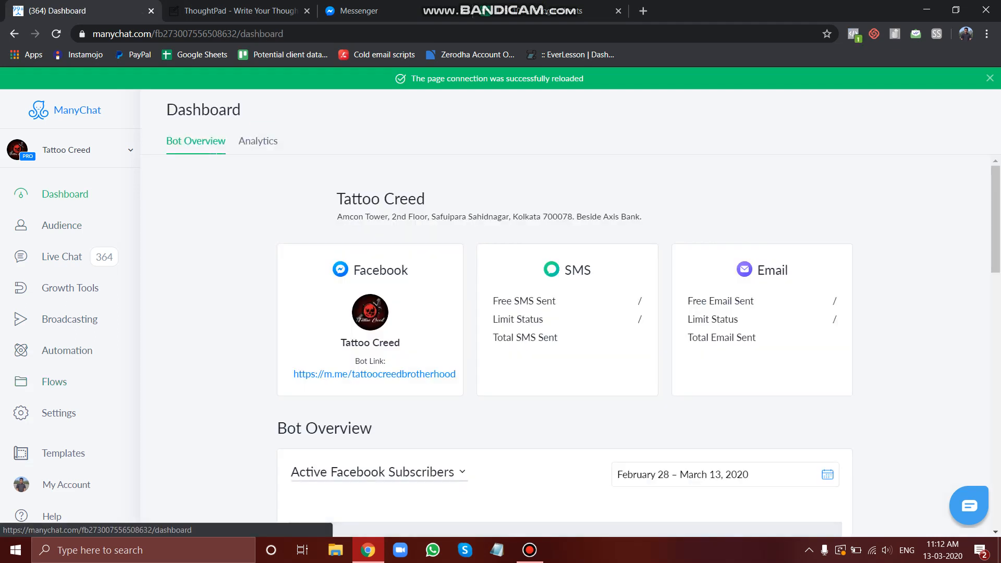
left_click(21, 225)
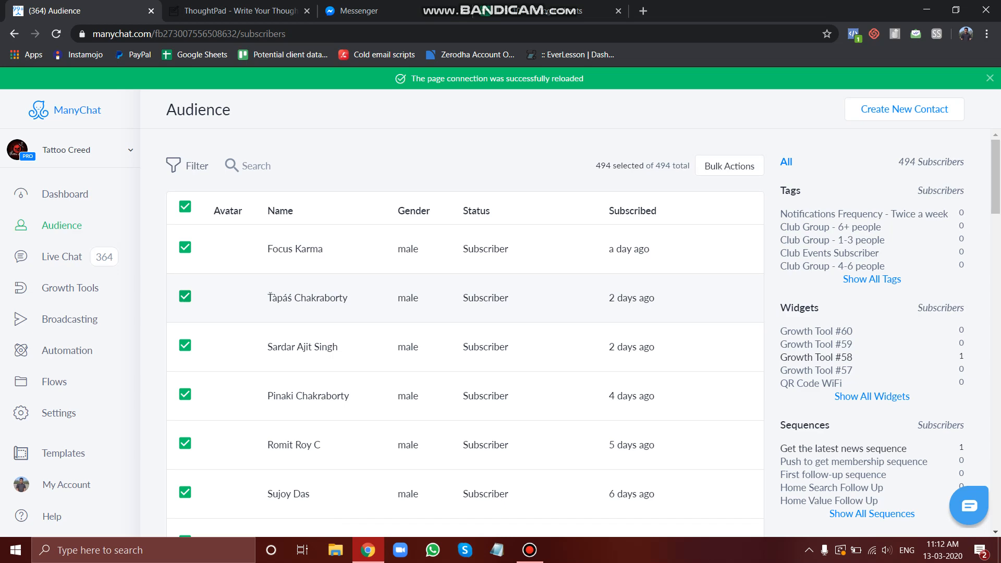
left_click(529, 549)
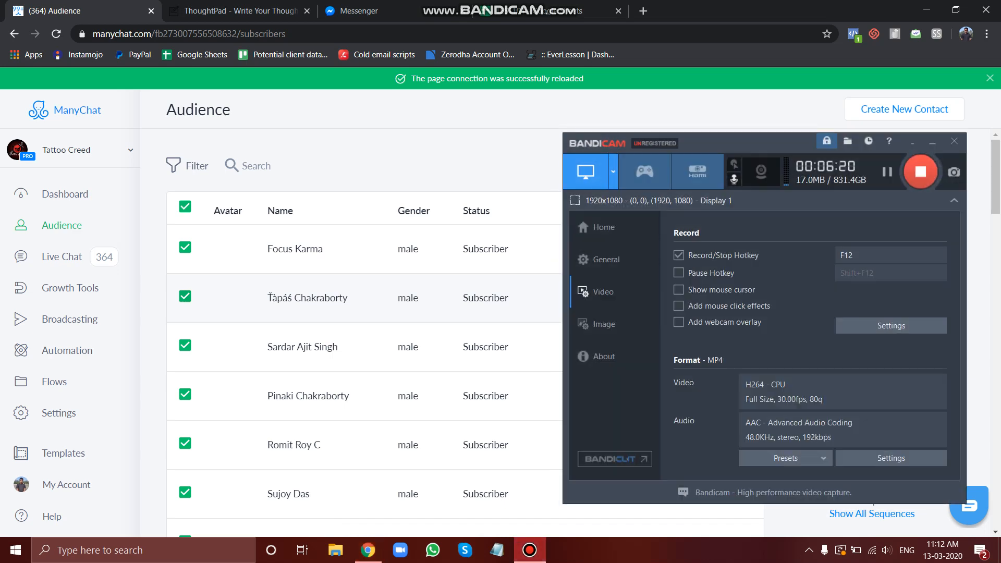
left_click(530, 549)
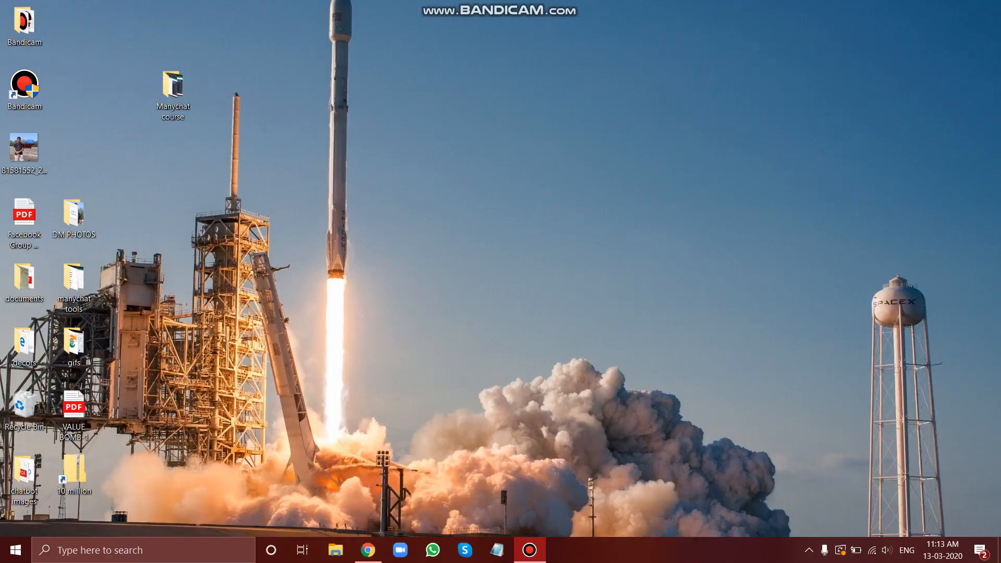
left_click(248, 166)
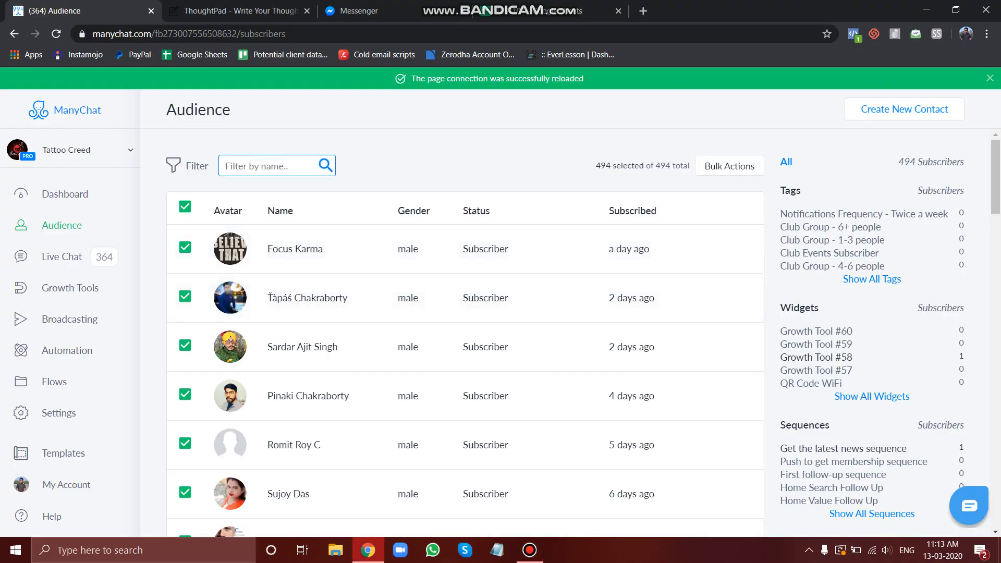
type("Deepesh")
key("Return")
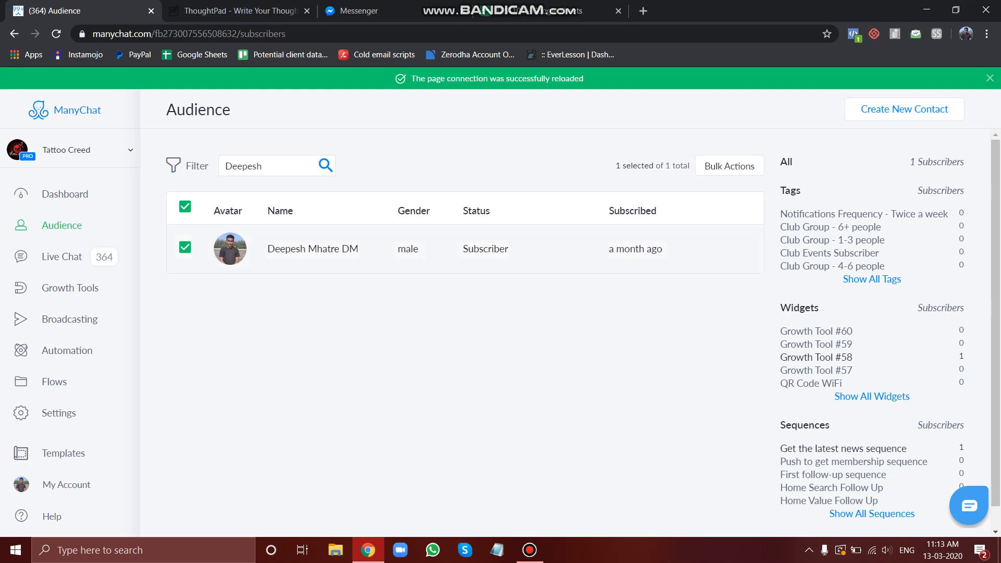
Delete the test subscriber's user data, confirming with the word delete, and close the profile
left_click(313, 249)
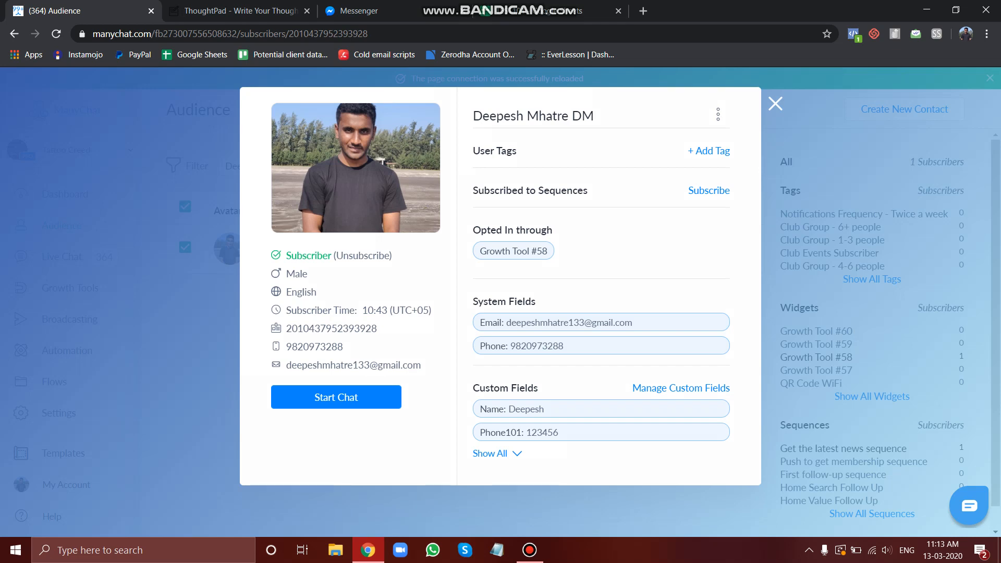
left_click(718, 115)
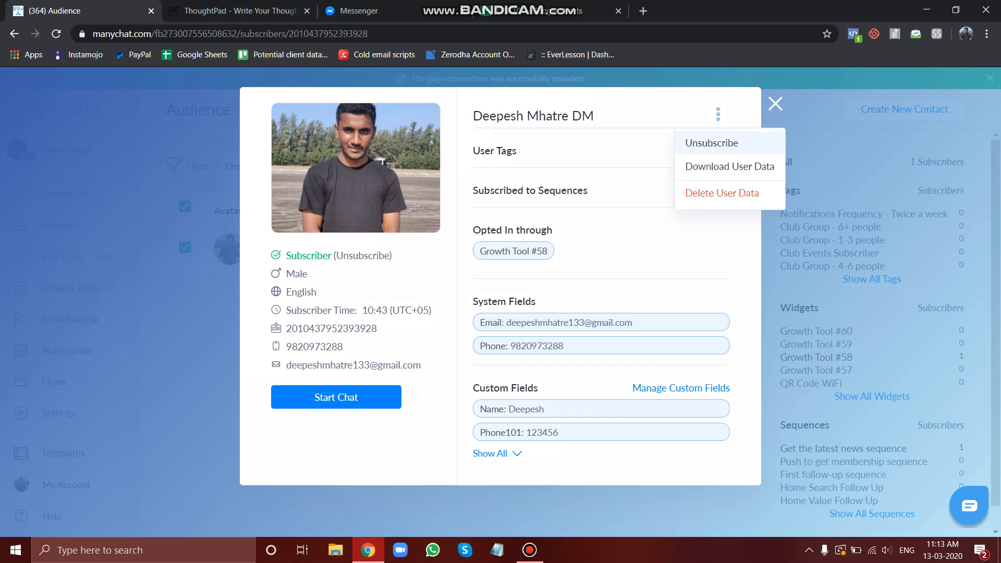
left_click(722, 193)
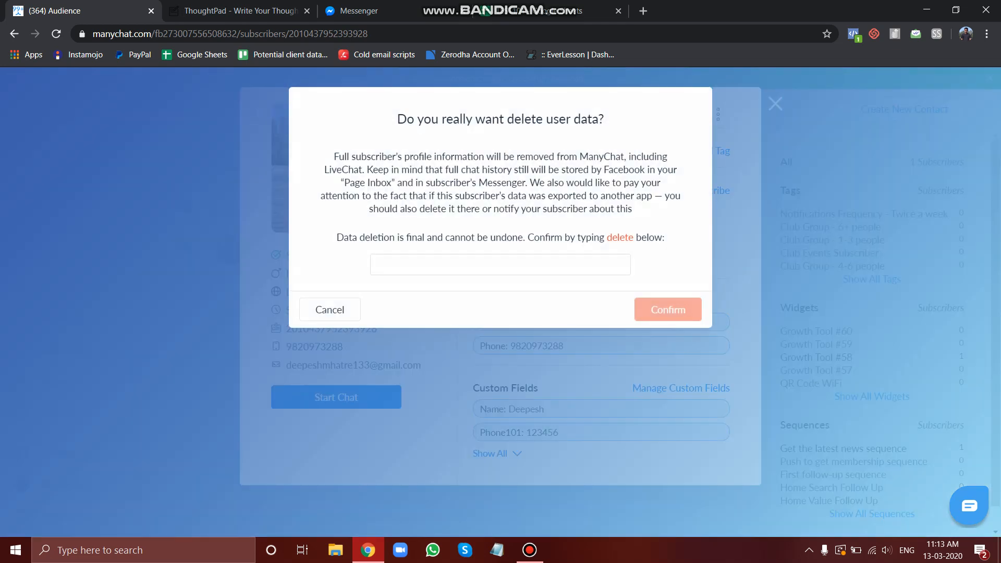
left_click(501, 264)
type("delete")
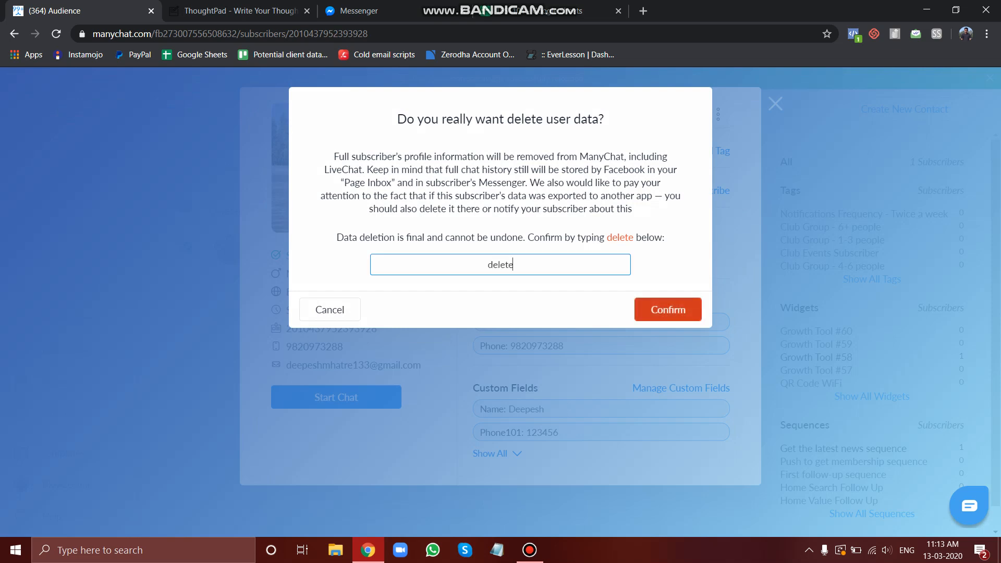
left_click(668, 310)
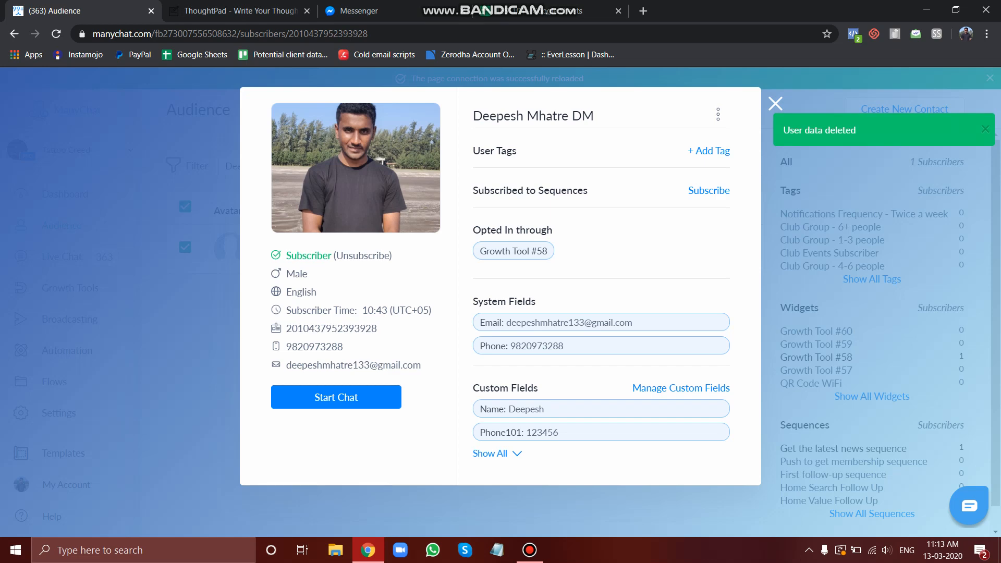
left_click(775, 103)
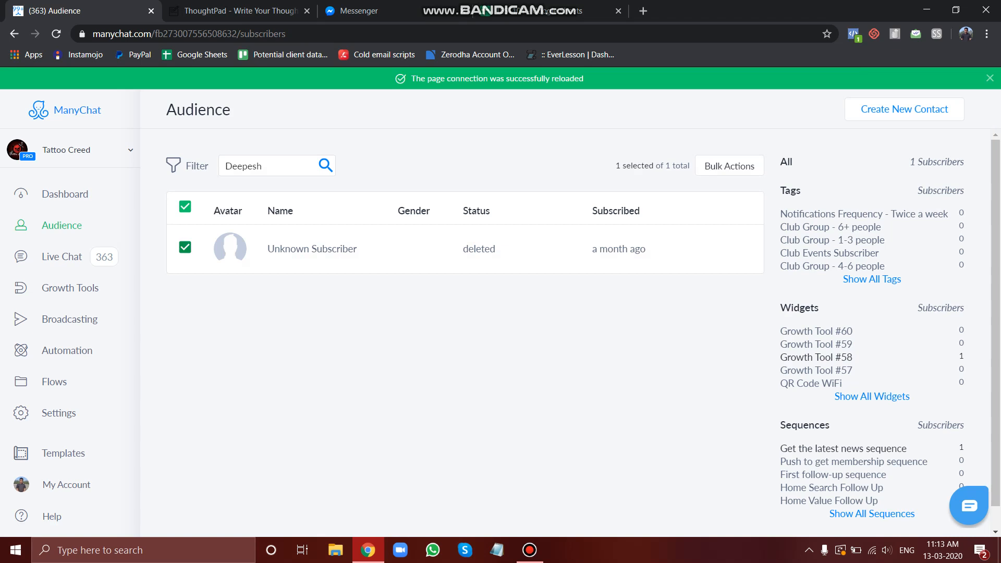
Open the GOOGLE INTEGRATION 101 flow from the Flows list
left_click(185, 248)
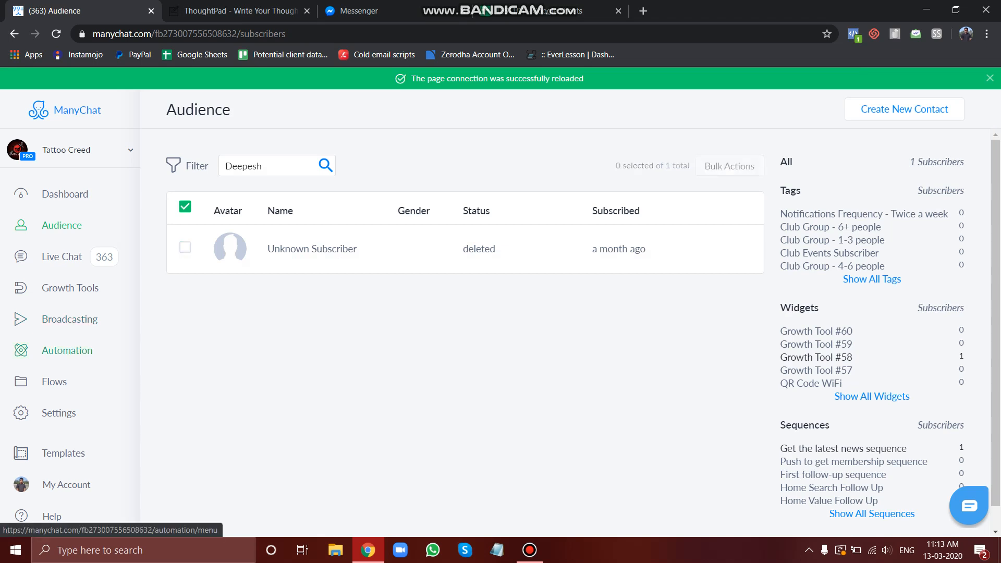
left_click(54, 381)
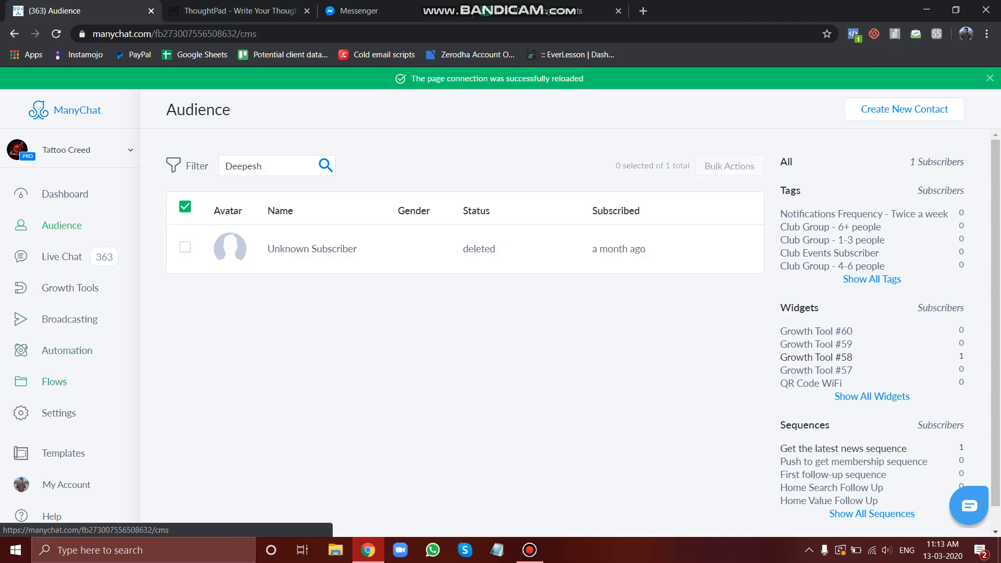
left_click(530, 550)
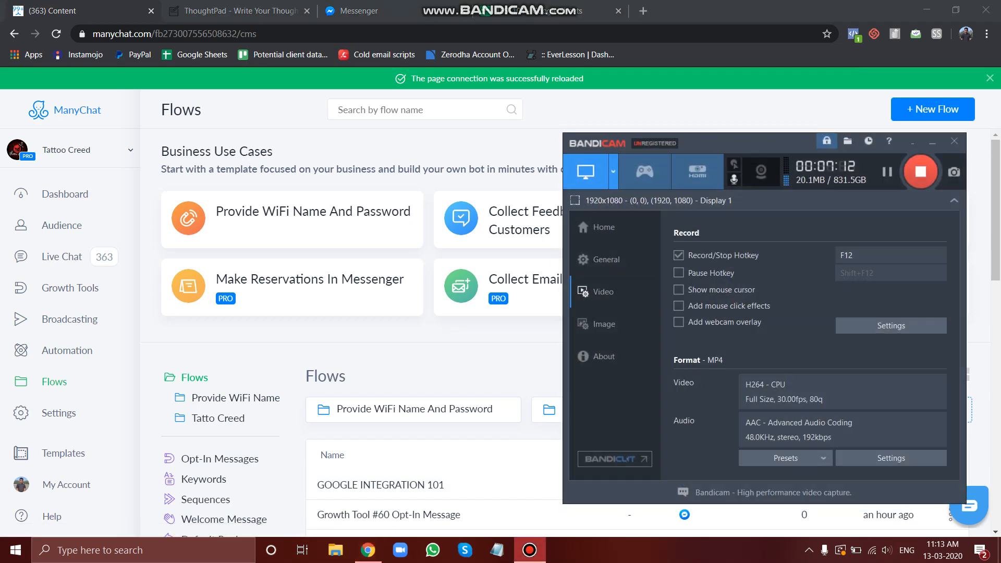
left_click(529, 550)
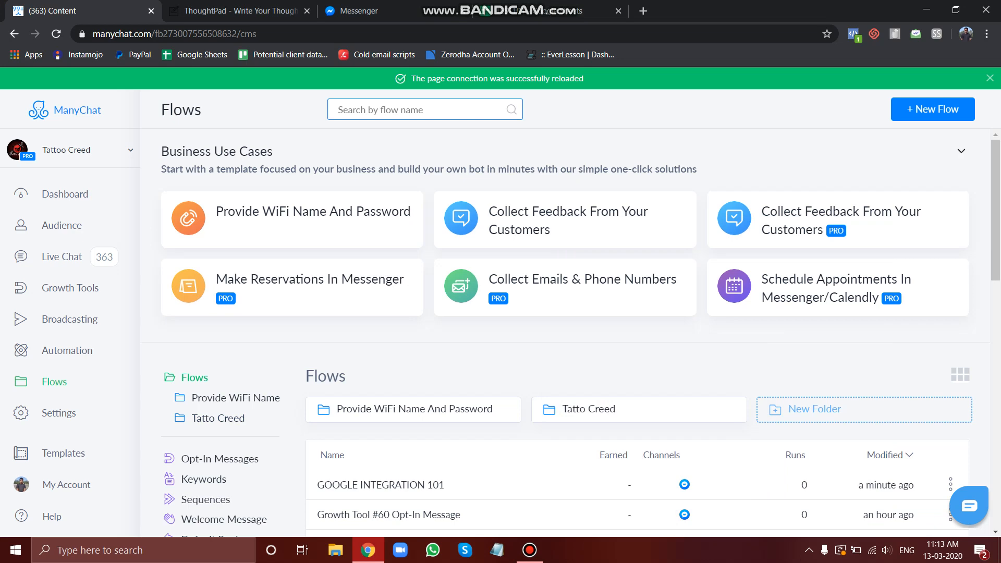
scroll(573, 430, "down", 1)
left_click(380, 430)
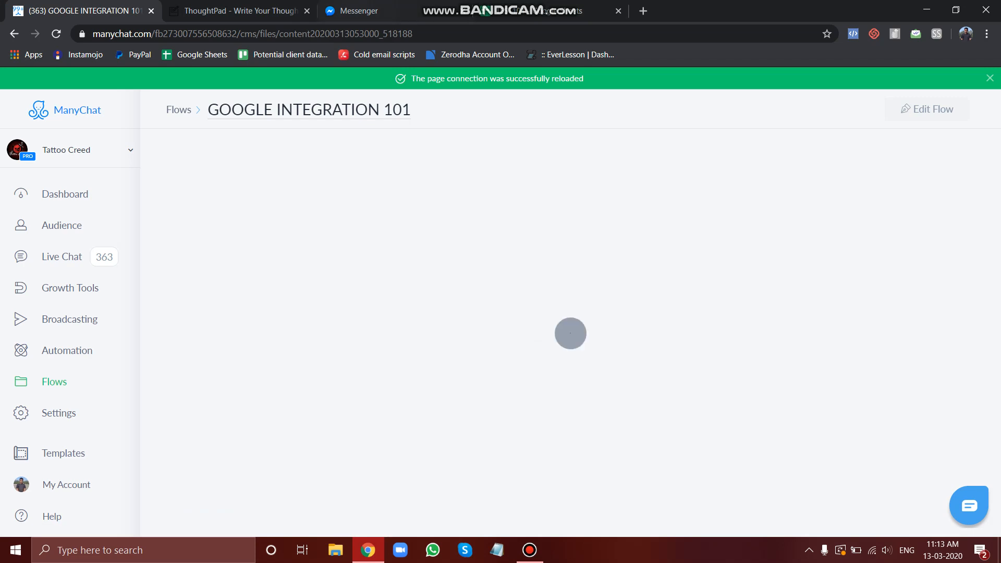
Review the subscriber's Messenger conversation in the Messenger tab
left_click(354, 10)
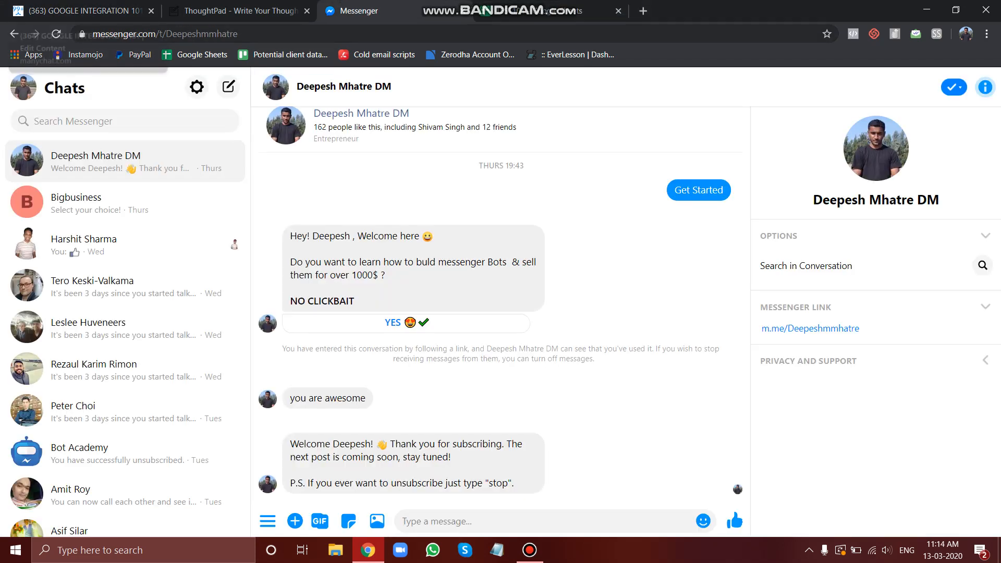
left_click(78, 11)
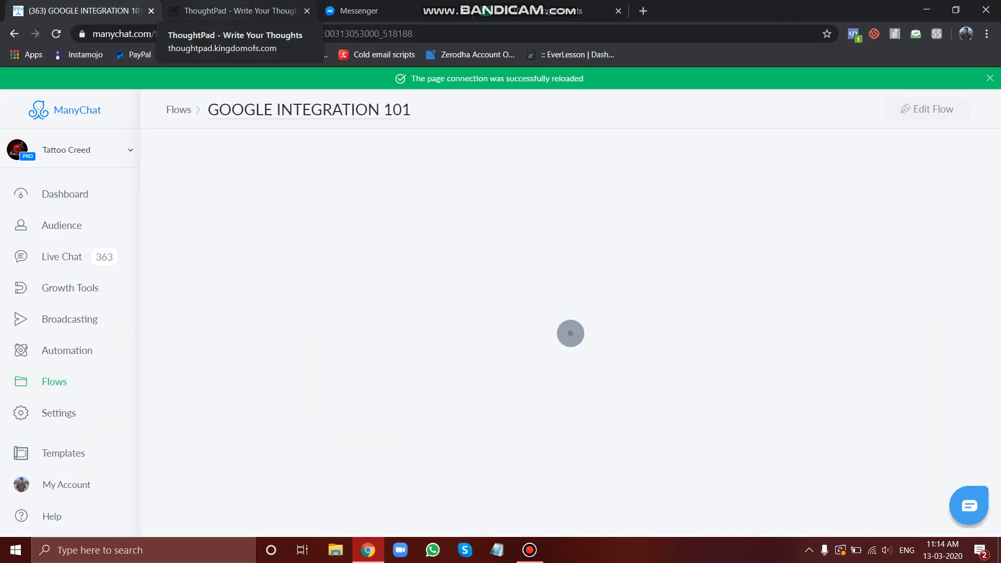
left_click(234, 10)
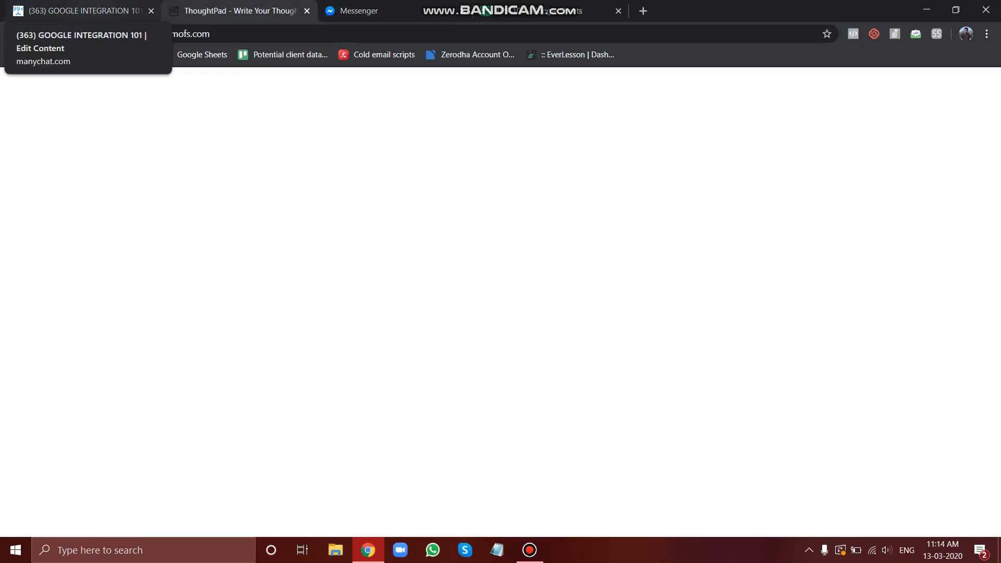
left_click(79, 11)
left_click(530, 550)
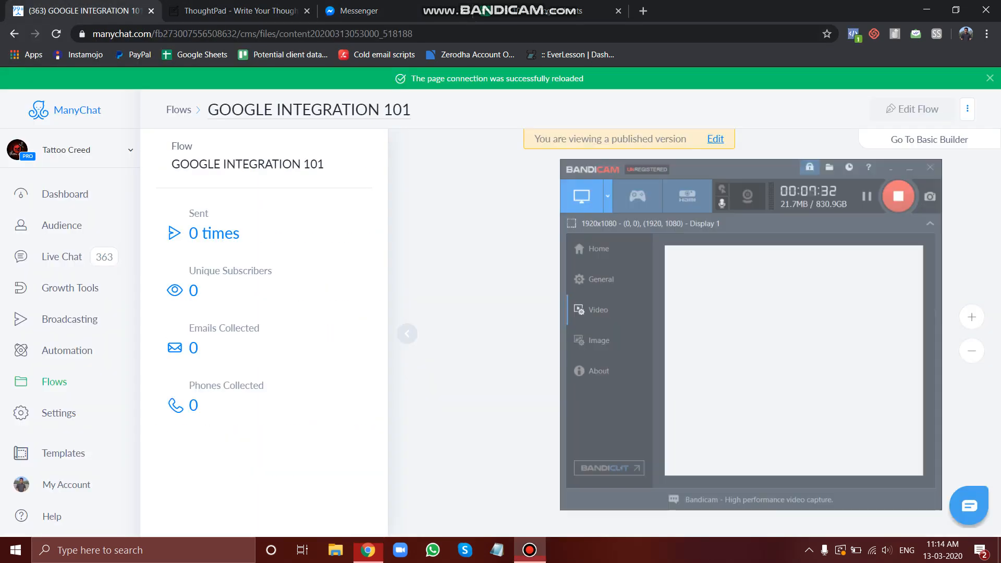
left_click(530, 550)
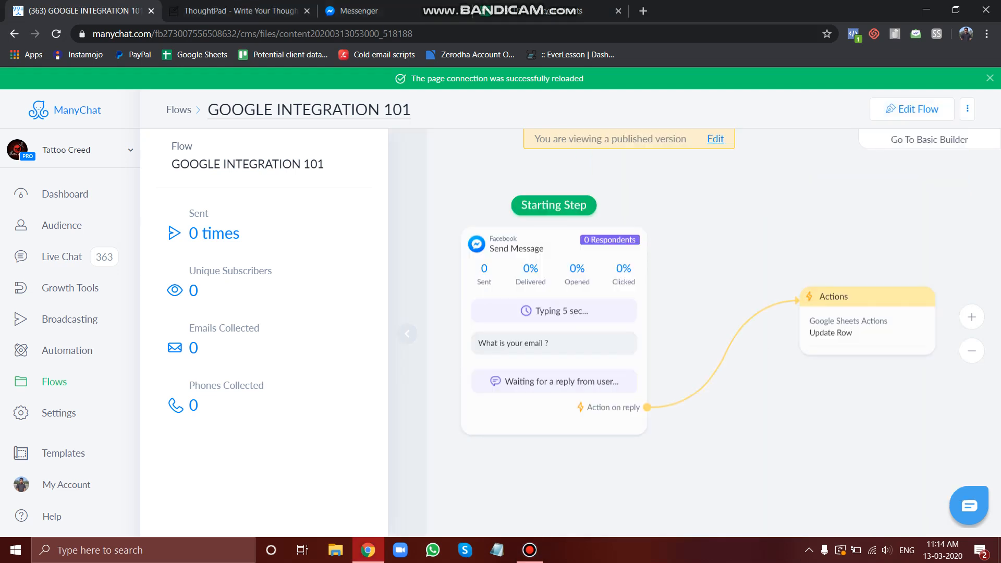
left_click(408, 334)
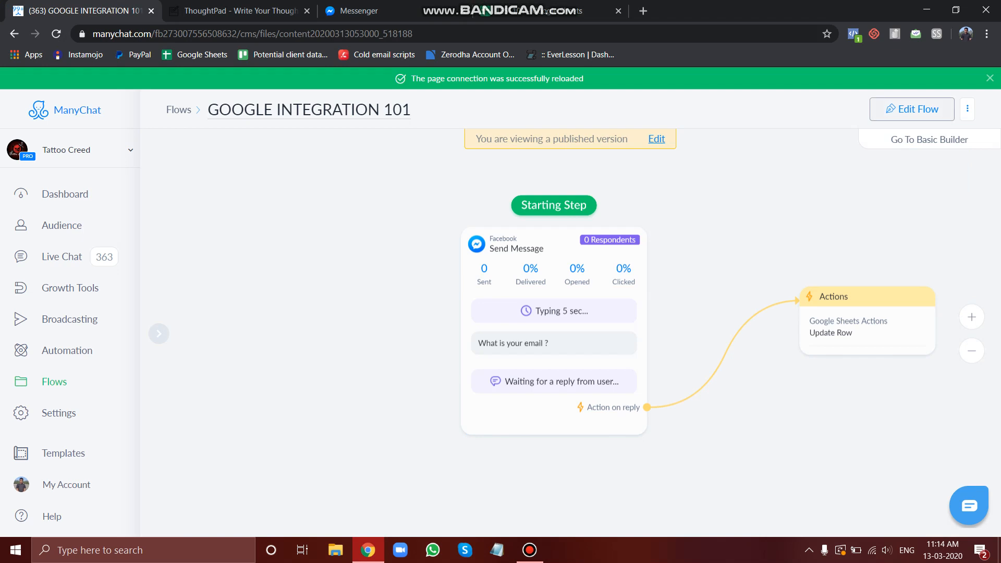
Open the GOOGLE INTEGRATION 101 flow for editing and send a preview of it to Messenger
left_click(911, 109)
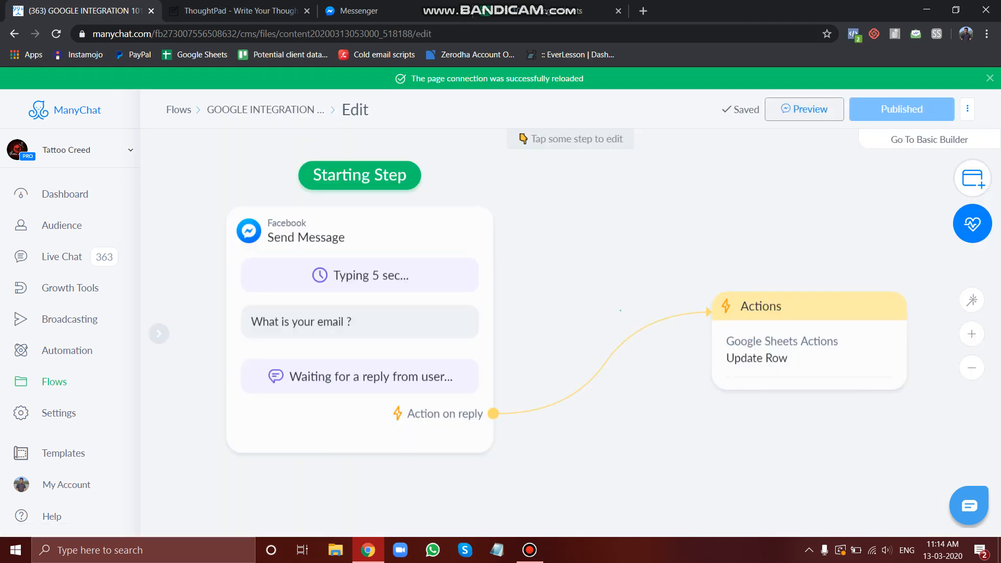
left_click(803, 109)
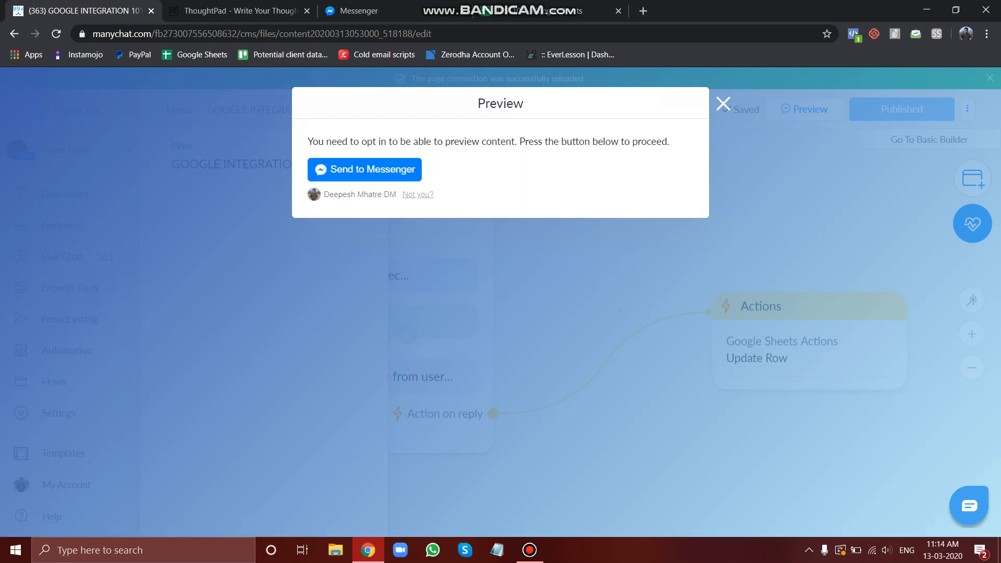
left_click(365, 169)
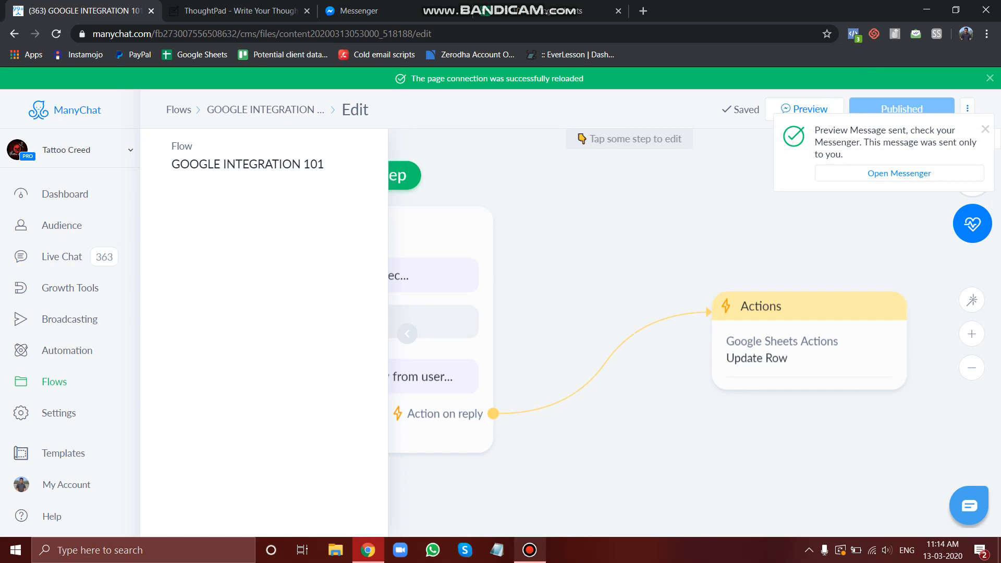
left_click(529, 550)
left_click(529, 549)
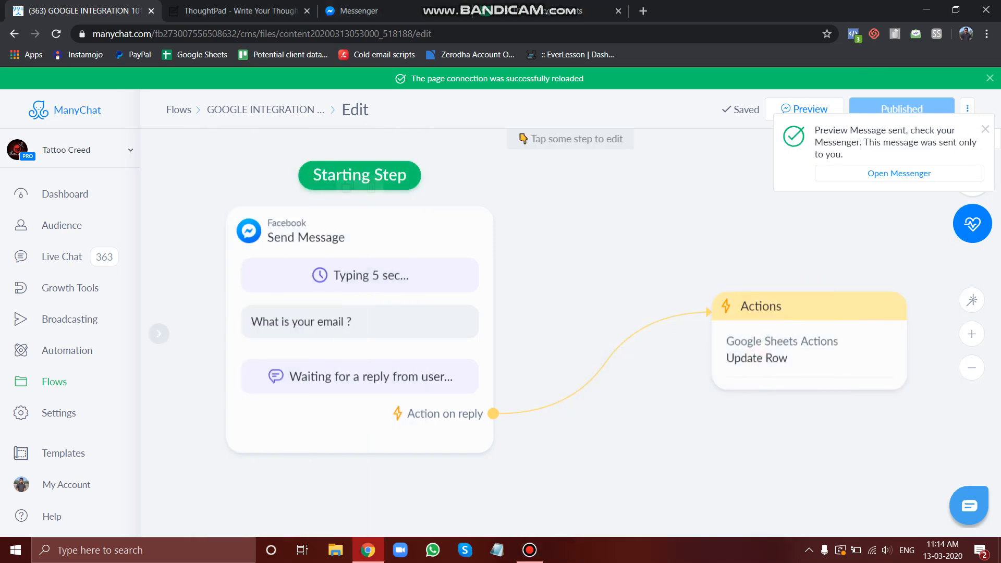
In Messenger, open the Tattoo Creed chat and reply to the email question with the invalid text 1233werwmf ejfebiu
left_click(386, 11)
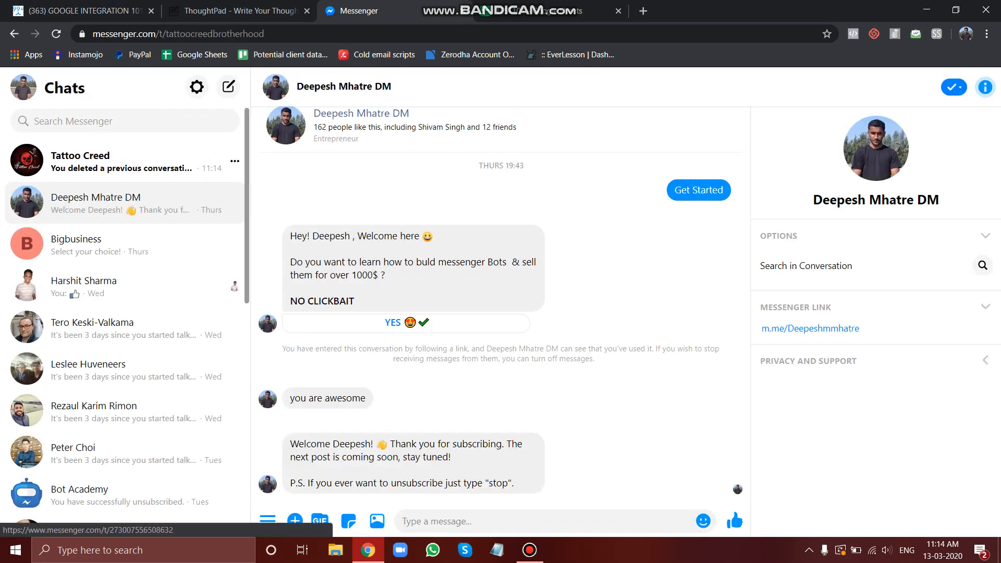
left_click(120, 162)
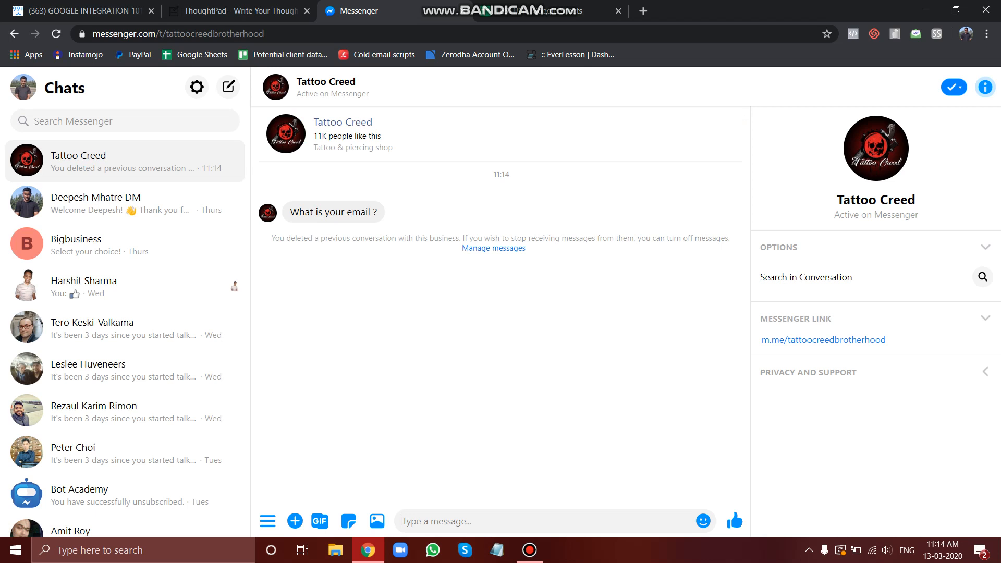
type("ABC@gt")
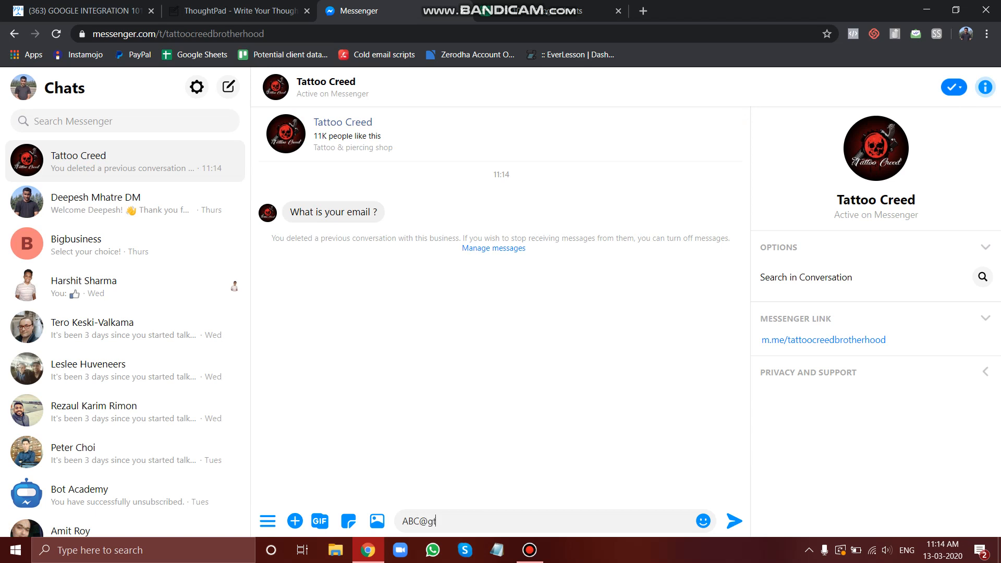
key("BackSpace")
key("BackSpace")
key("BackSpace")
key("BackSpace")
key("BackSpace")
key("BackSpace")
type("1233werwmf ejfebiu")
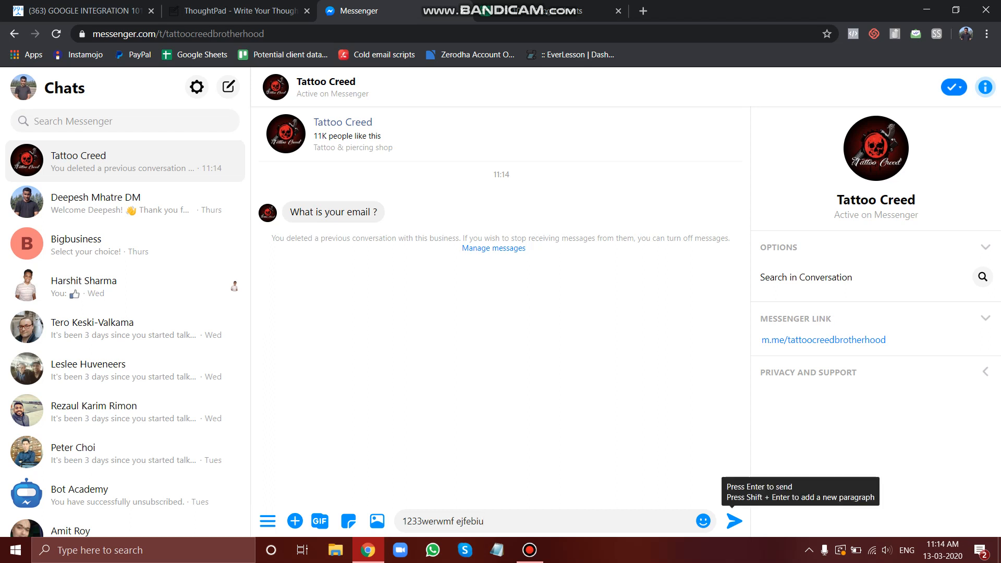
left_click(734, 521)
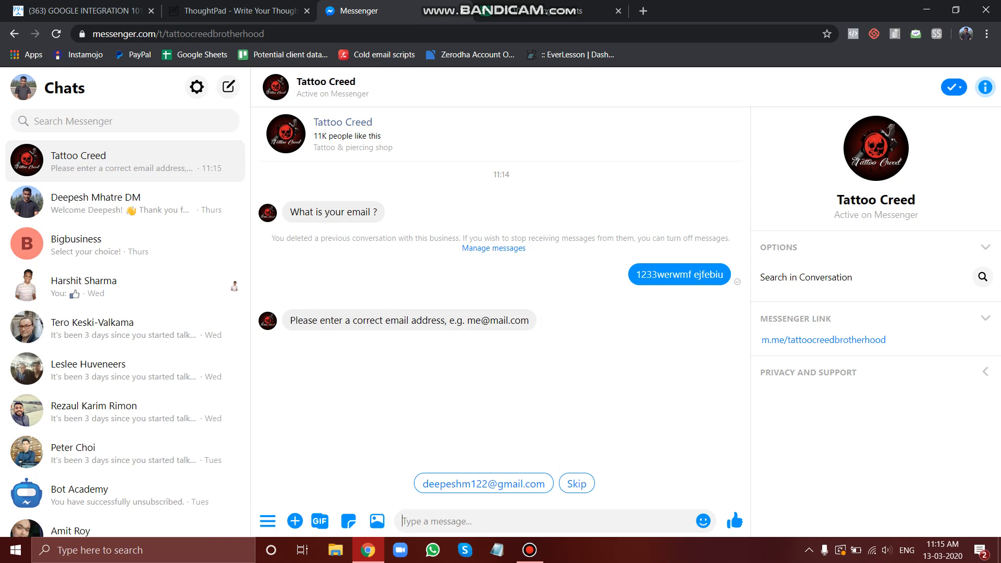
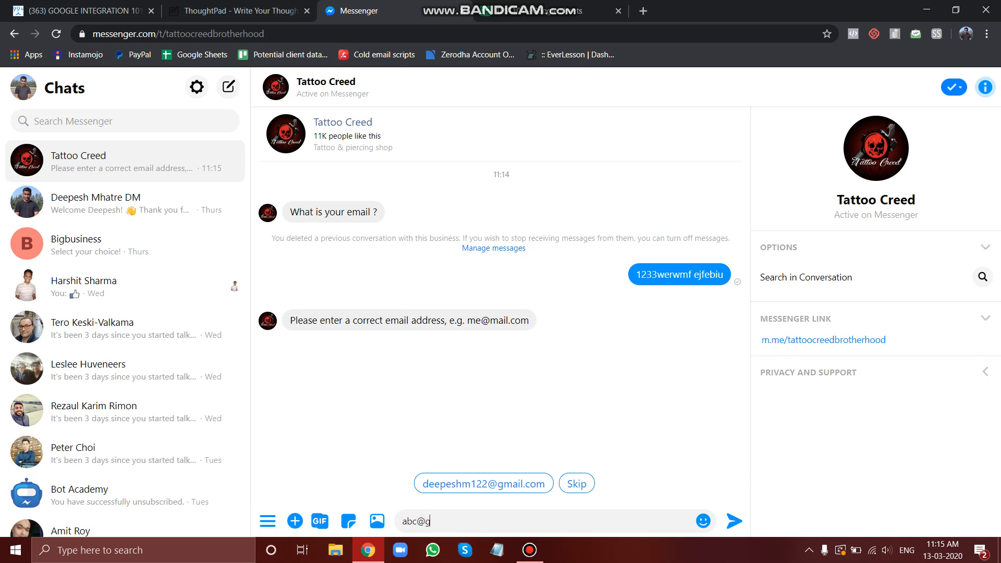
left_click(734, 521)
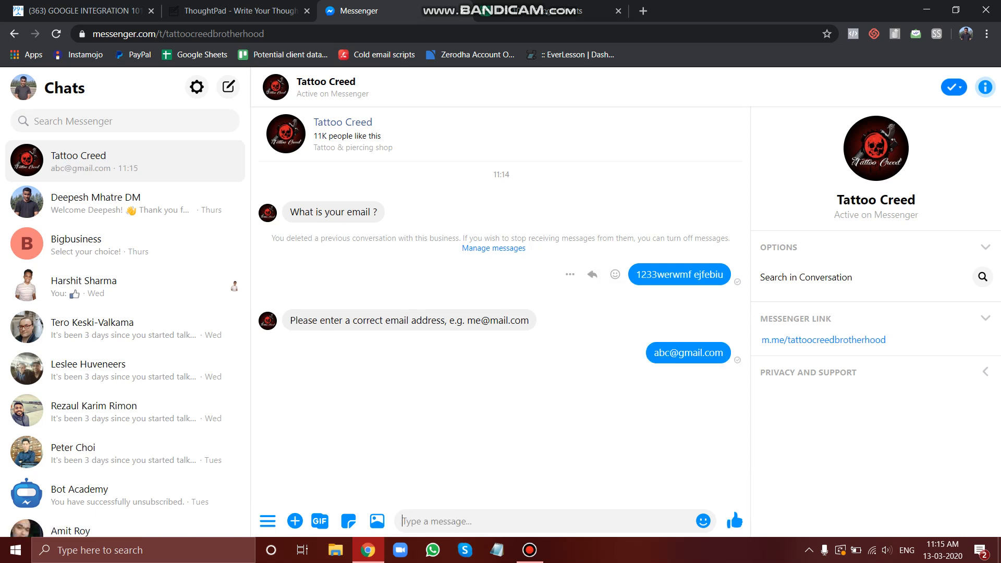
Check the TEST101 spreadsheet's EMAIL column for the submitted address
left_click(548, 10)
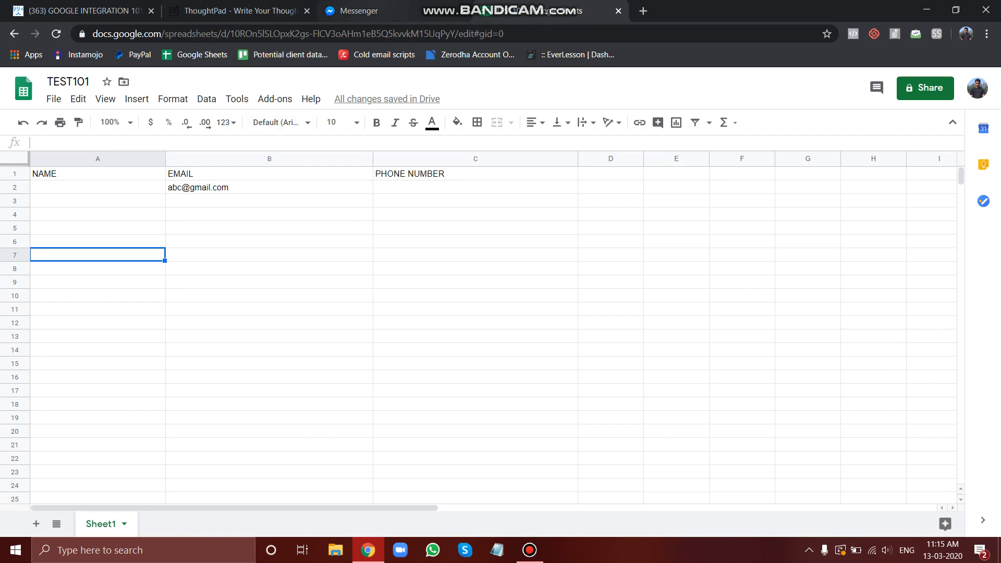
left_click(375, 10)
left_click(235, 11)
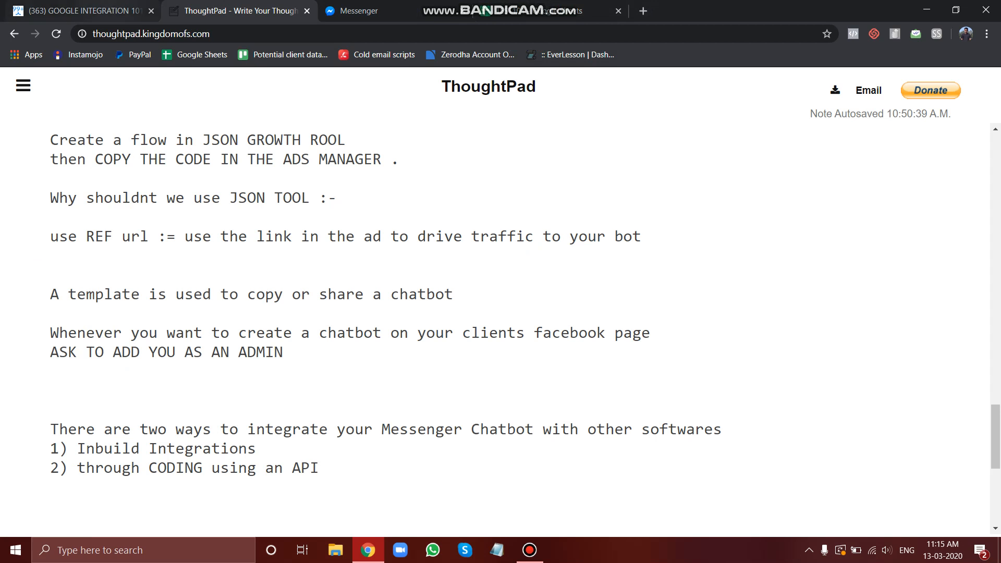
left_click(108, 10)
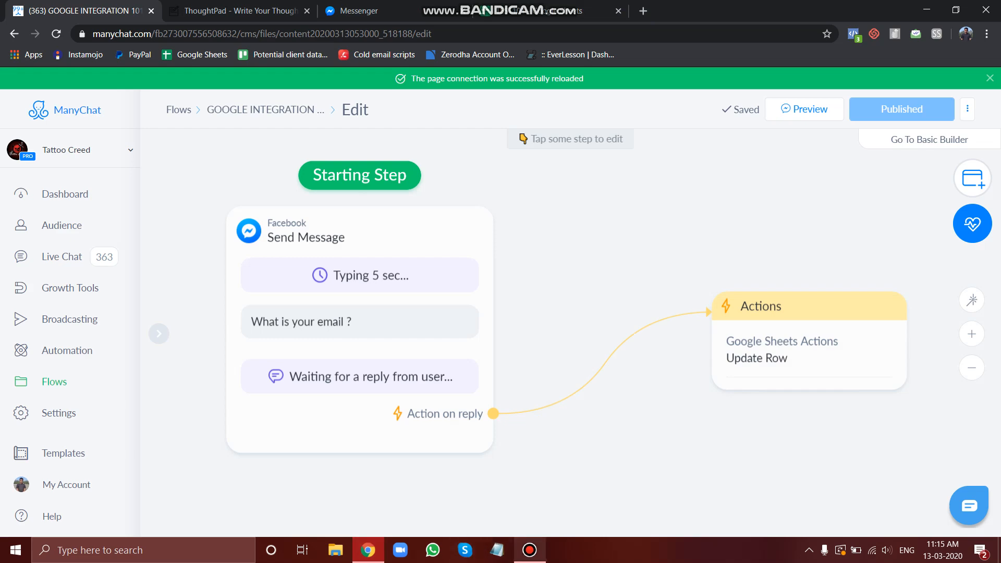
left_click(530, 550)
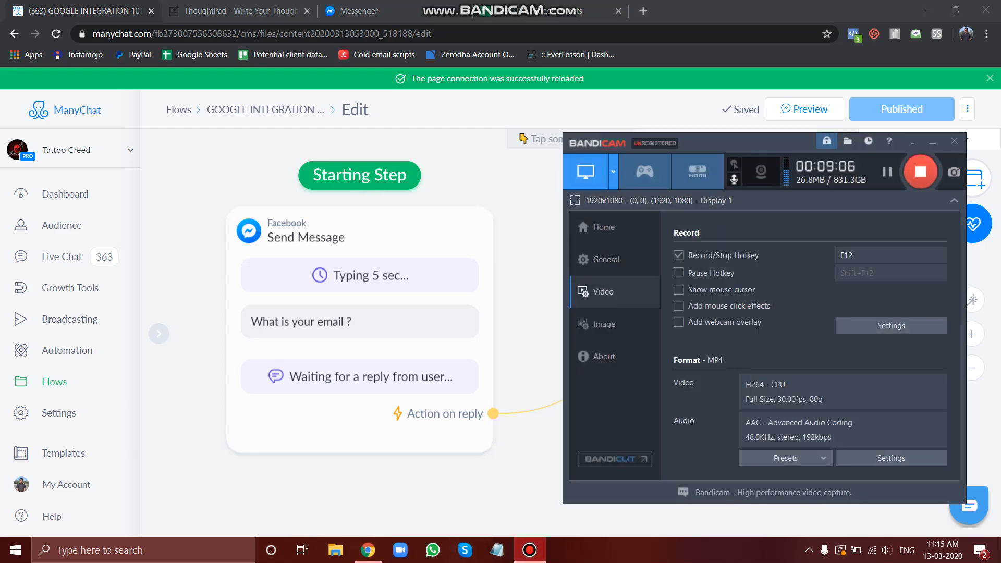
left_click(552, 10)
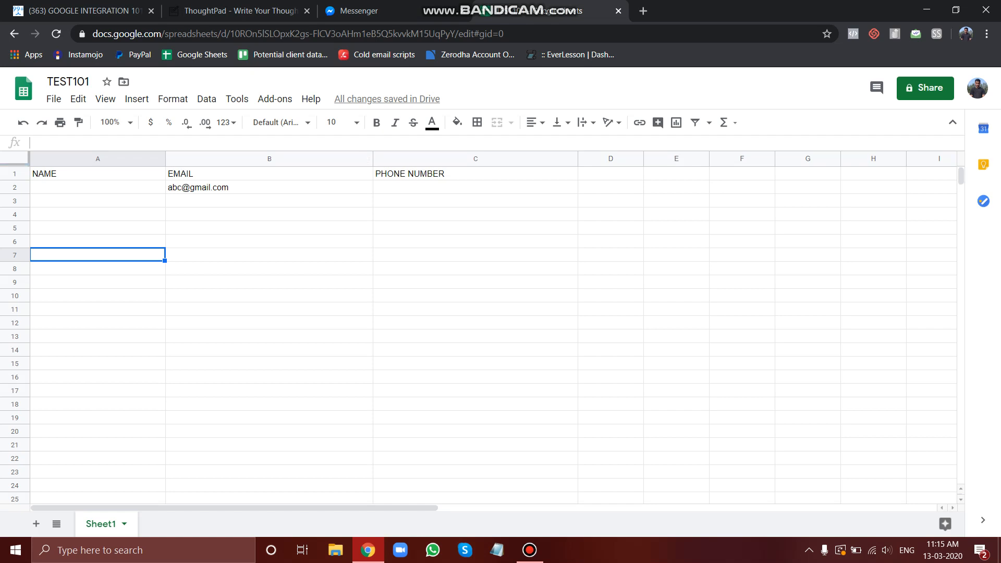
left_click(530, 549)
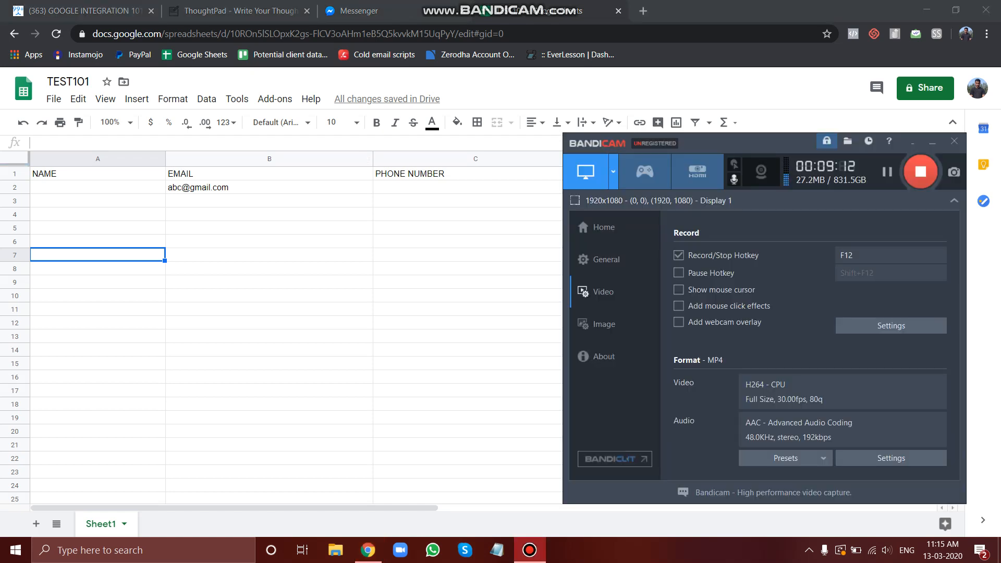